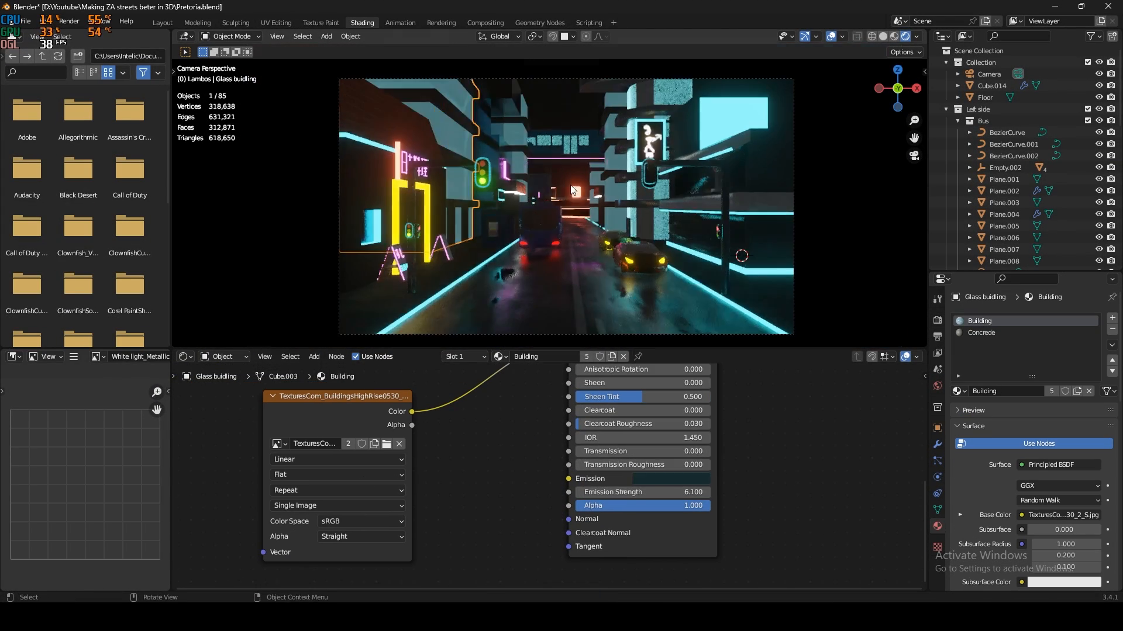
# Step: Save the neon street scene
pyautogui.click(571, 149)
pyautogui.hotkey('ctrl', 's')
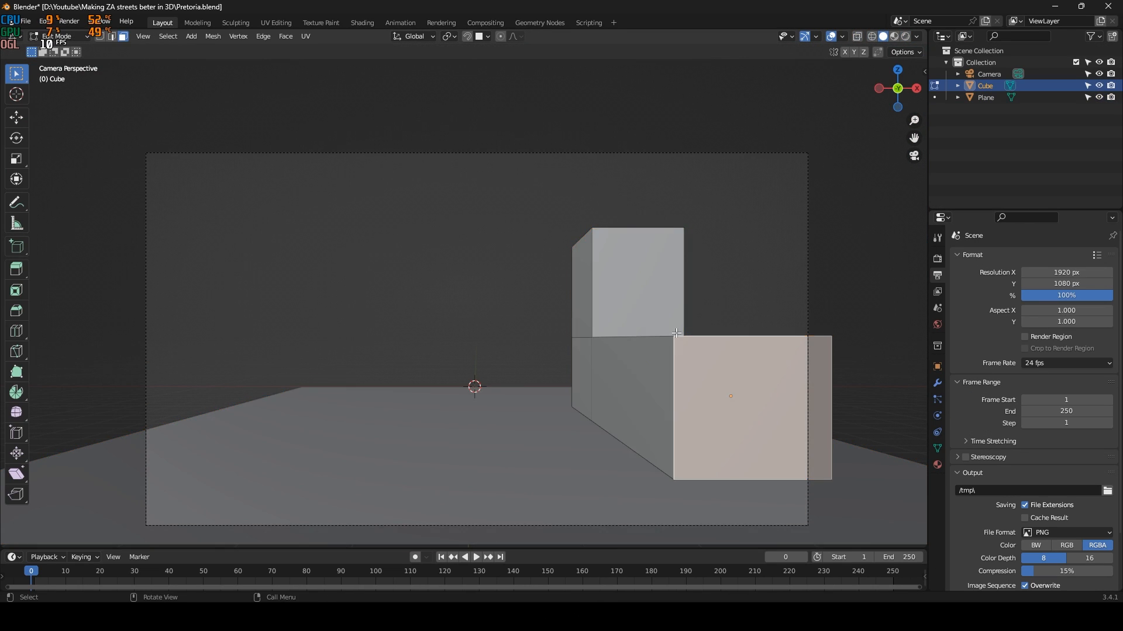
# Step: Extrude the selected front face of the building block
pyautogui.press('e')
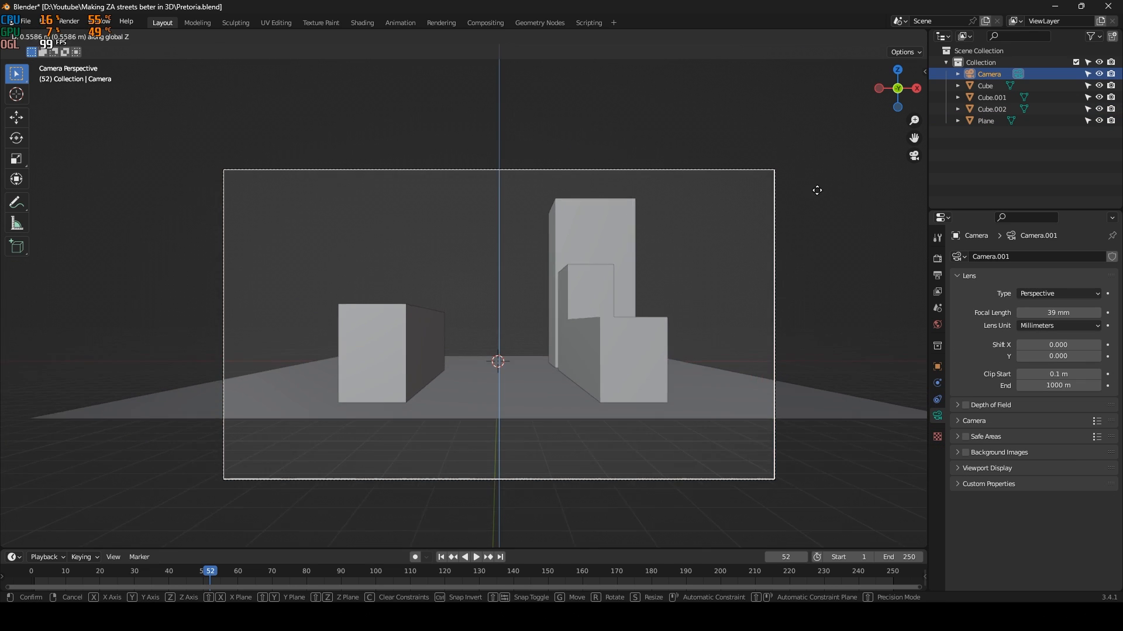
# Step: Move the camera along the global Z axis and return to the camera view
pyautogui.click(734, 374)
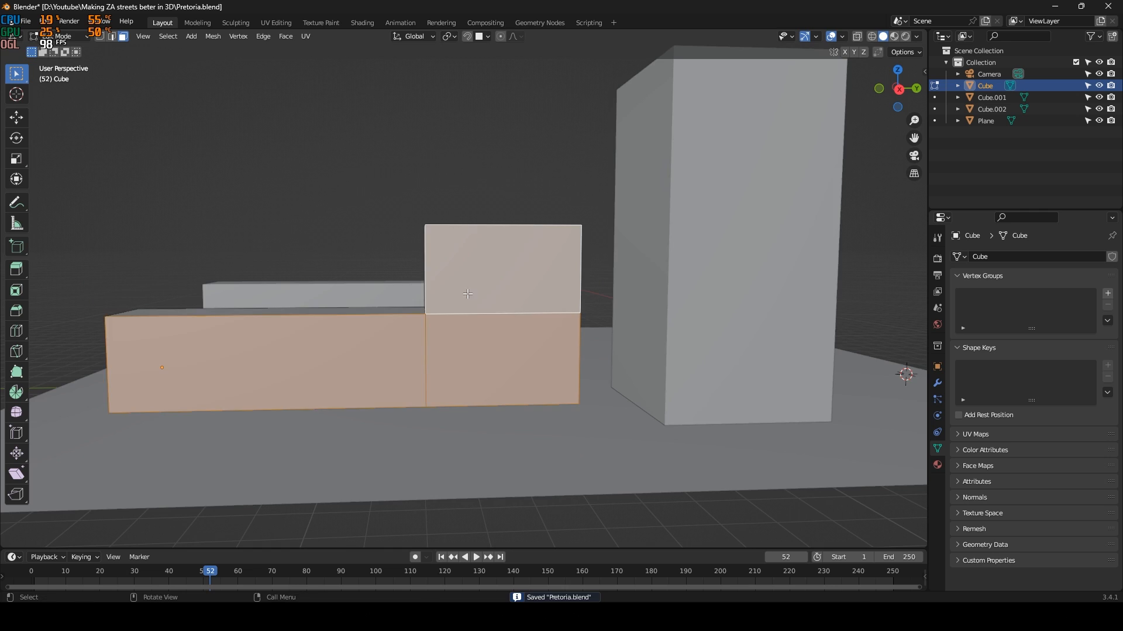
pyautogui.click(914, 156)
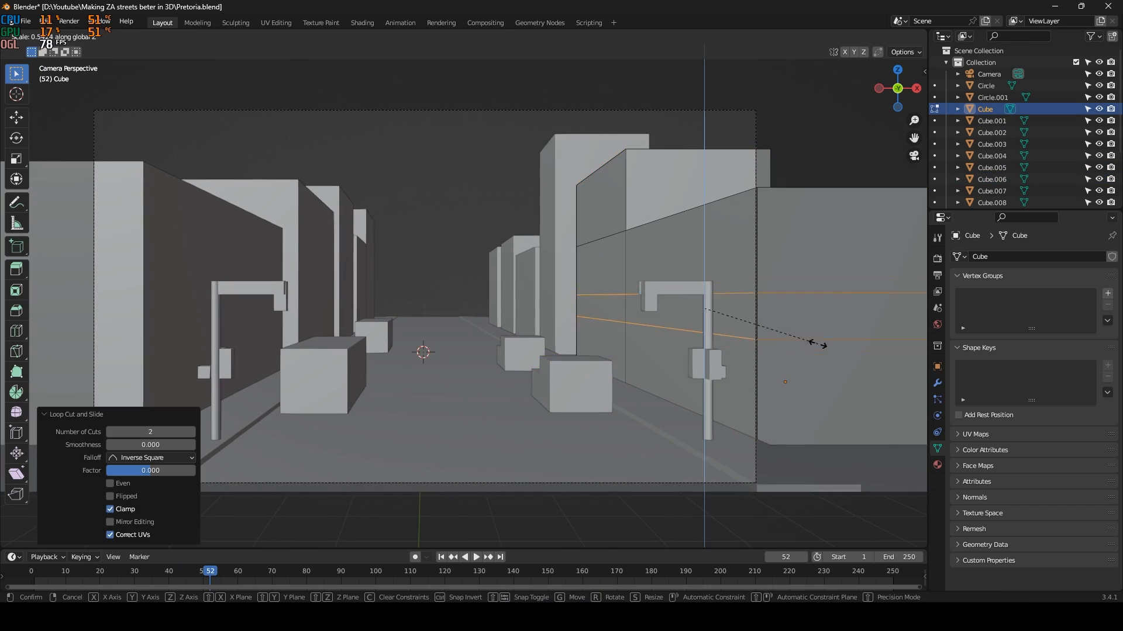
# Step: Scale the two loop cuts on the building's street wall along Z and open the building's modifier choices
pyautogui.click(866, 339)
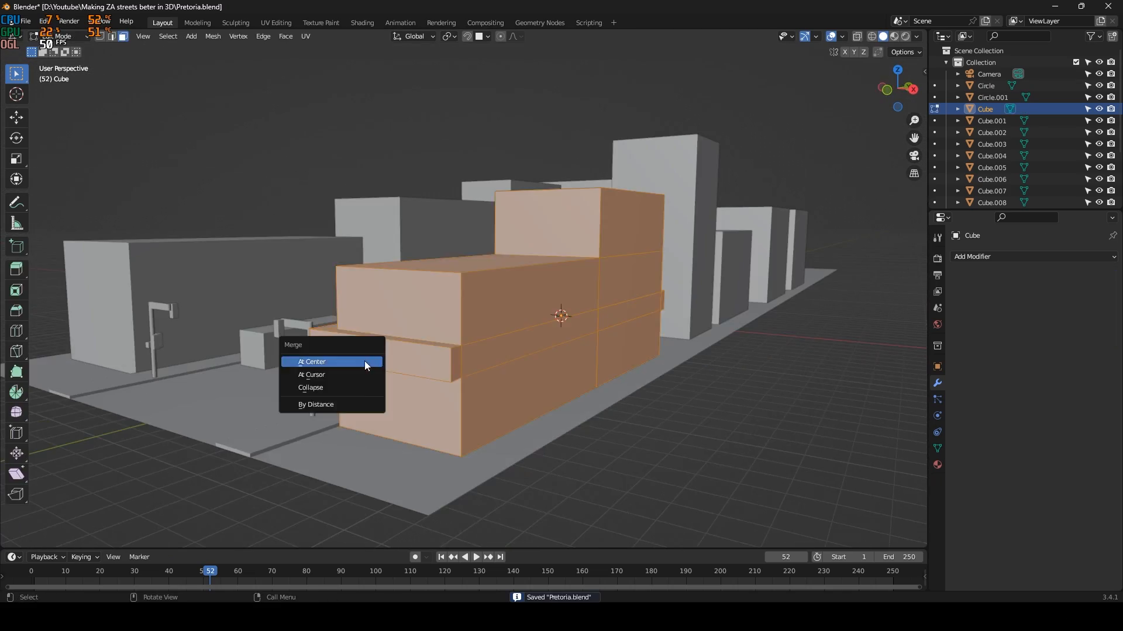
pyautogui.click(994, 257)
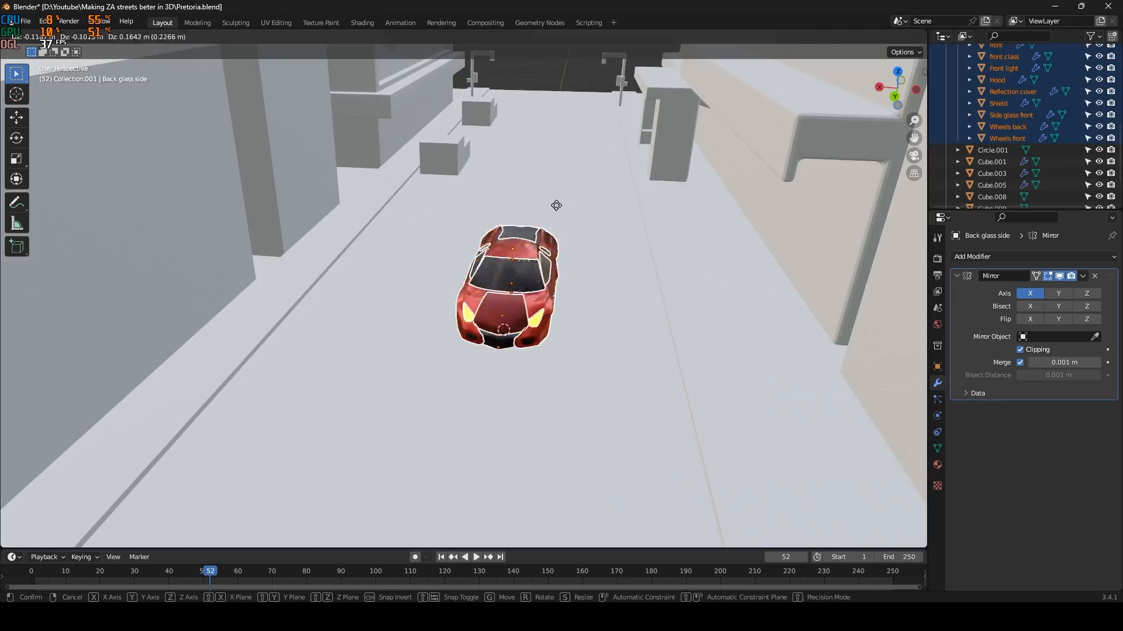
# Step: Add a Plain Axes empty at the underside of the red sports car
pyautogui.hotkey('shift', 'a')
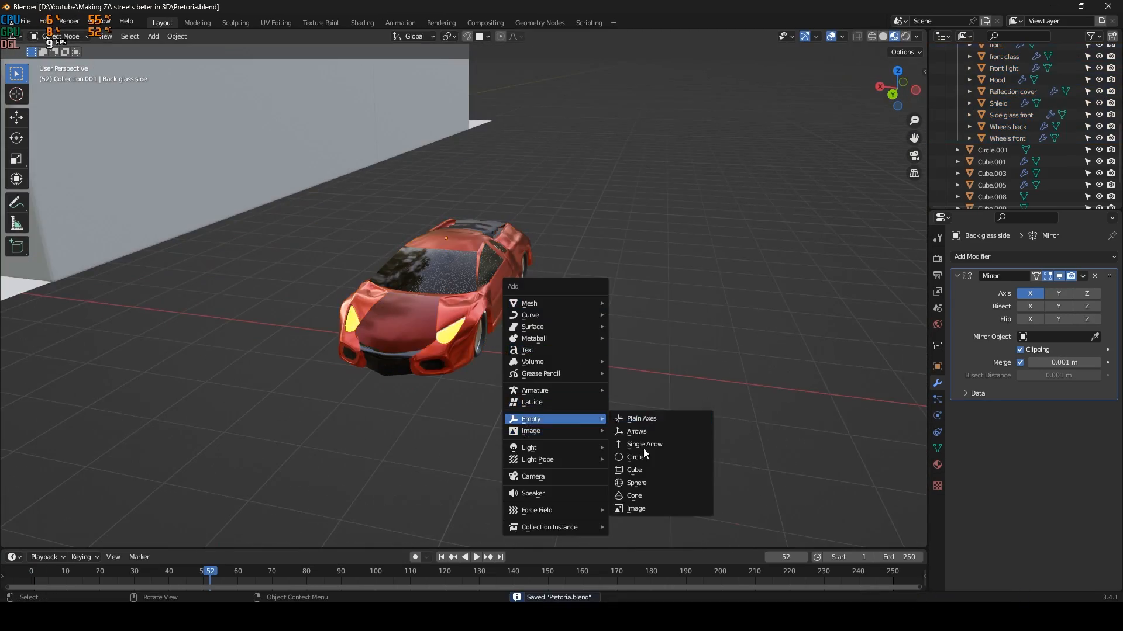
pyautogui.click(641, 419)
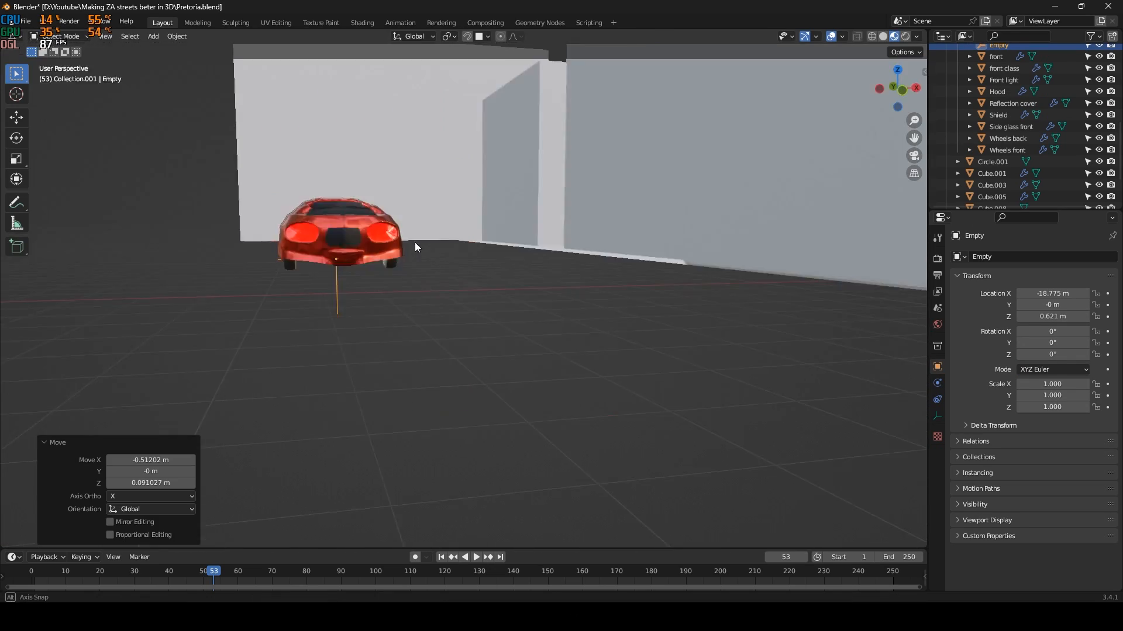
pyautogui.moveTo(415, 242); pyautogui.dragTo(546, 282, button='middle')
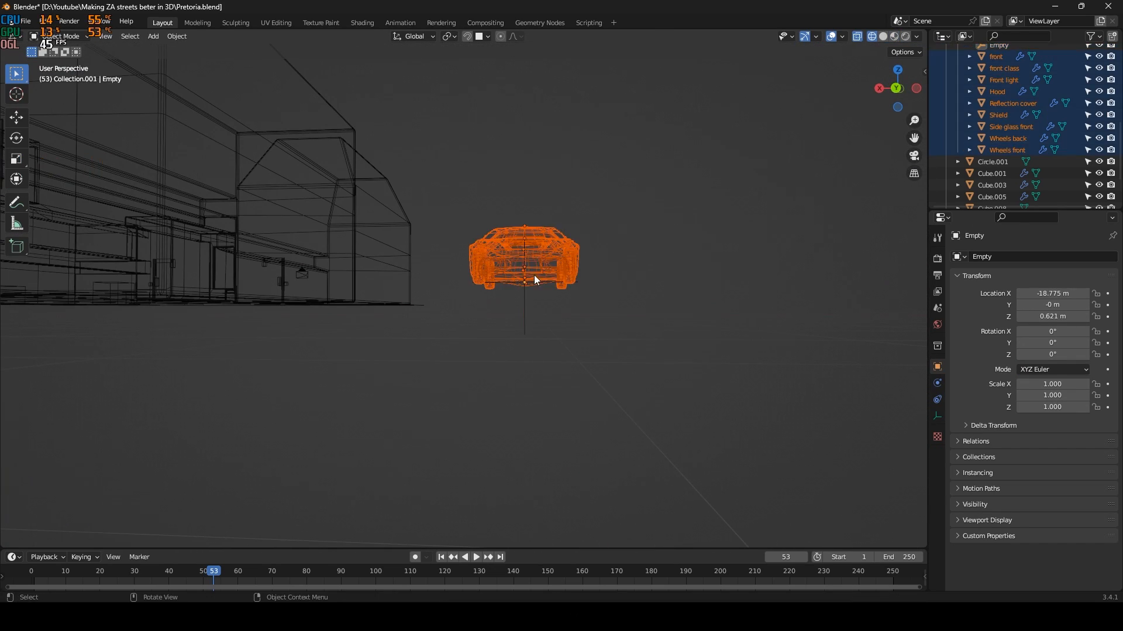
# Step: Parent all the car parts to the empty, try moving it, and save the scene
pyautogui.moveTo(442, 199); pyautogui.dragTo(642, 338)
pyautogui.moveTo(642, 337); pyautogui.dragTo(530, 337, button='middle')
pyautogui.click(572, 322)
pyautogui.click(504, 383)
pyautogui.press('g')
pyautogui.rightClick(608, 374)
pyautogui.moveTo(553, 313); pyautogui.dragTo(532, 316, button='middle')
pyautogui.hotkey('ctrl', 's')
# Step: Rename the car's collection as Lambo and save the scene
pyautogui.click(998, 104)
pyautogui.doubleClick(996, 78)
pyautogui.write('Lamb')
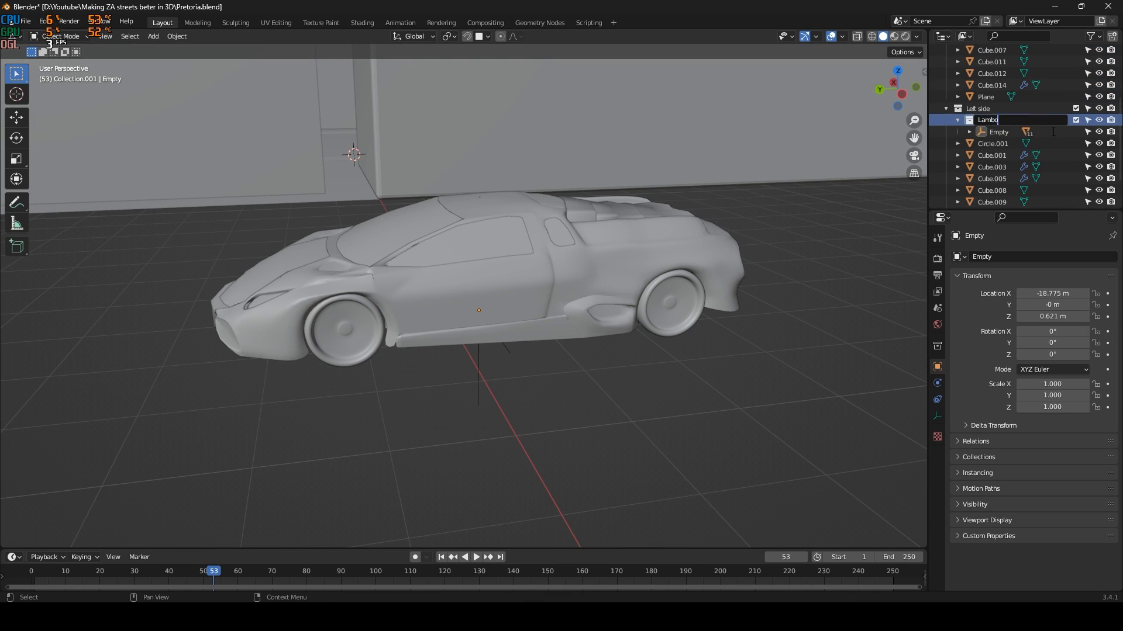
pyautogui.write('o')
pyautogui.press('Return')
pyautogui.hotkey('ctrl', 's')
# Step: Move the car's empty onto the street beside the buildings
pyautogui.click(992, 144)
pyautogui.scroll(-7, 690, 163)
pyautogui.moveTo(689, 163); pyautogui.dragTo(472, 286, button='middle')
pyautogui.click(999, 132)
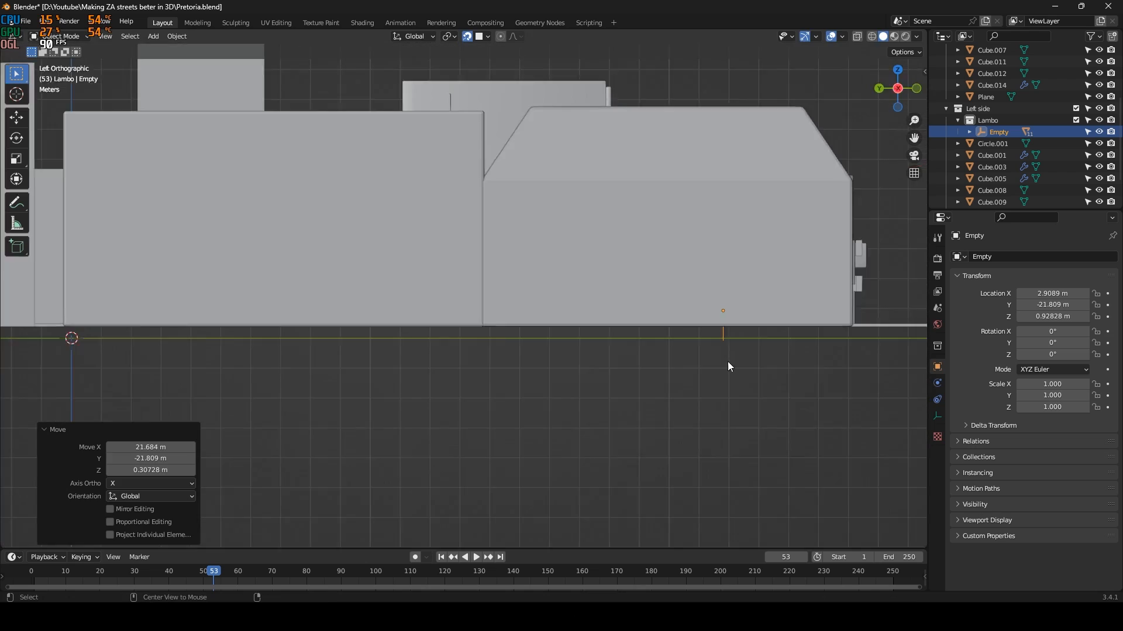
pyautogui.moveTo(726, 368); pyautogui.dragTo(366, 383, button='middle')
pyautogui.press('g')
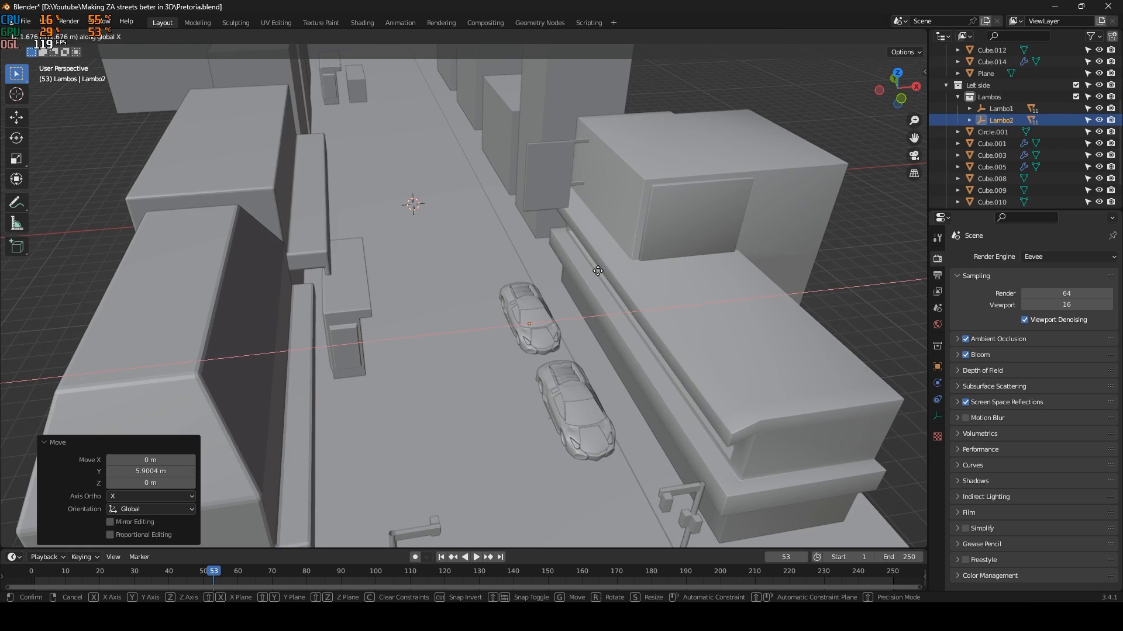
# Step: Position the second car, Lambo2, along X and Y behind the first one, saving the scene
pyautogui.click(597, 270)
pyautogui.hotkey('ctrl', 's')
pyautogui.press('KP_0')
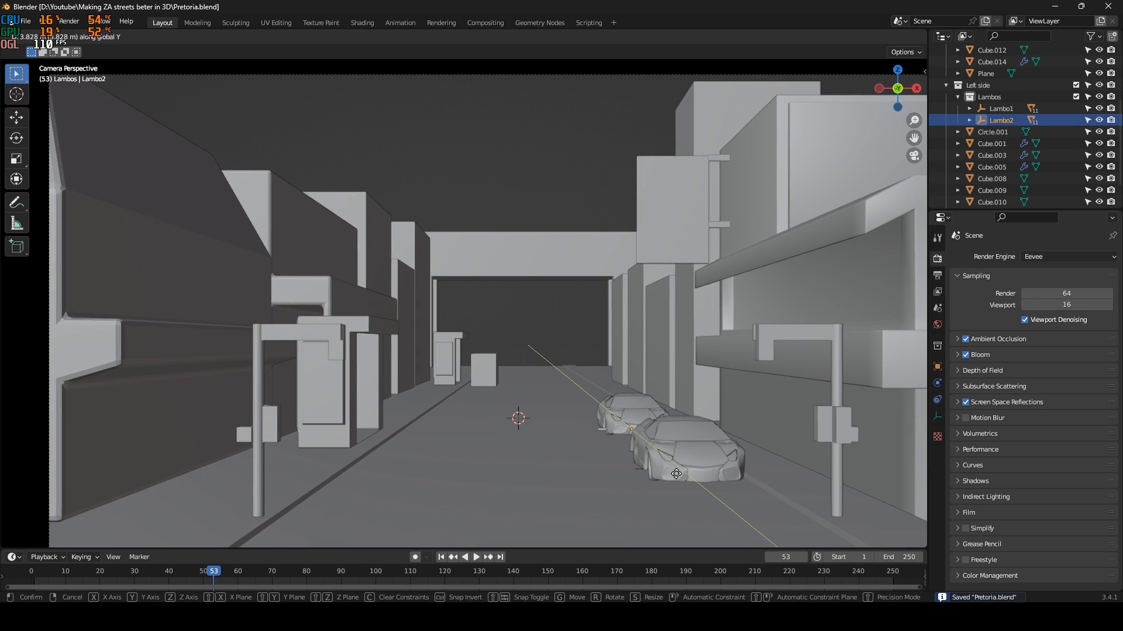
pyautogui.click(677, 475)
# Step: Switch to material preview, recolor the second car's body yellow and save the scene
pyautogui.click(895, 36)
pyautogui.moveTo(640, 418); pyautogui.dragTo(662, 448, button='middle')
pyautogui.scroll(3, 661, 447)
pyautogui.click(609, 363)
pyautogui.scroll(-3, 661, 447)
pyautogui.click(937, 465)
pyautogui.keyDown('shift'); pyautogui.moveTo(862, 338); pyautogui.dragTo(760, 334, button='middle'); pyautogui.keyUp('shift')
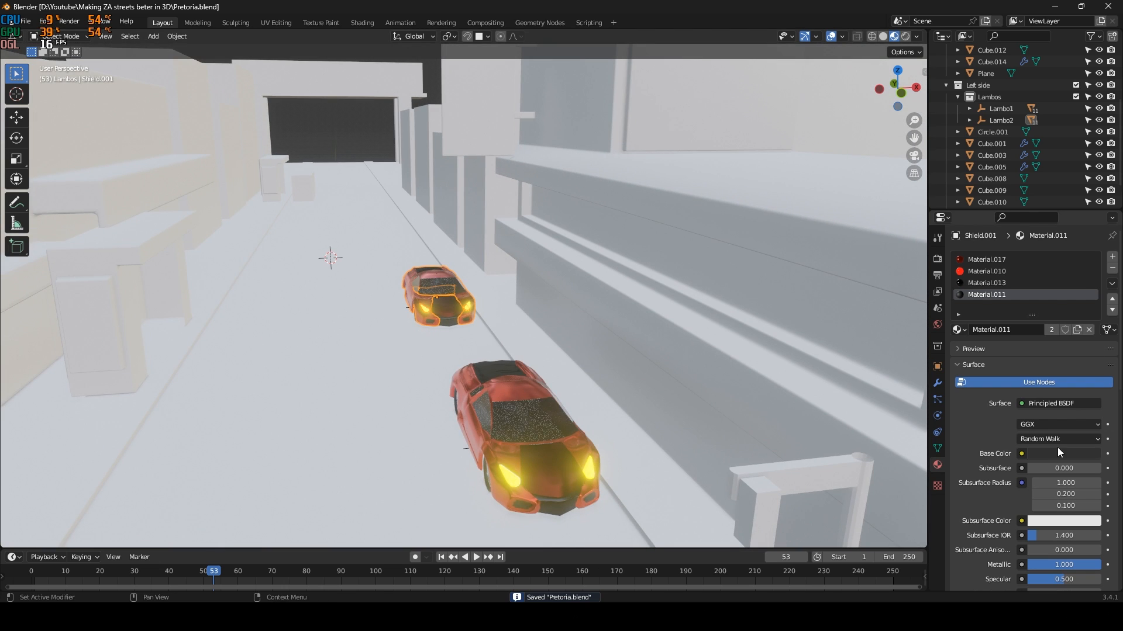
pyautogui.moveTo(1058, 359); pyautogui.dragTo(1040, 329)
pyautogui.moveTo(585, 327); pyautogui.dragTo(613, 332, button='middle')
pyautogui.hotkey('ctrl', 's')
# Step: Change the base color of the second car's hood to yellow and save the scene from the camera view
pyautogui.scroll(4, 612, 331)
pyautogui.moveTo(522, 335); pyautogui.dragTo(652, 345, button='middle')
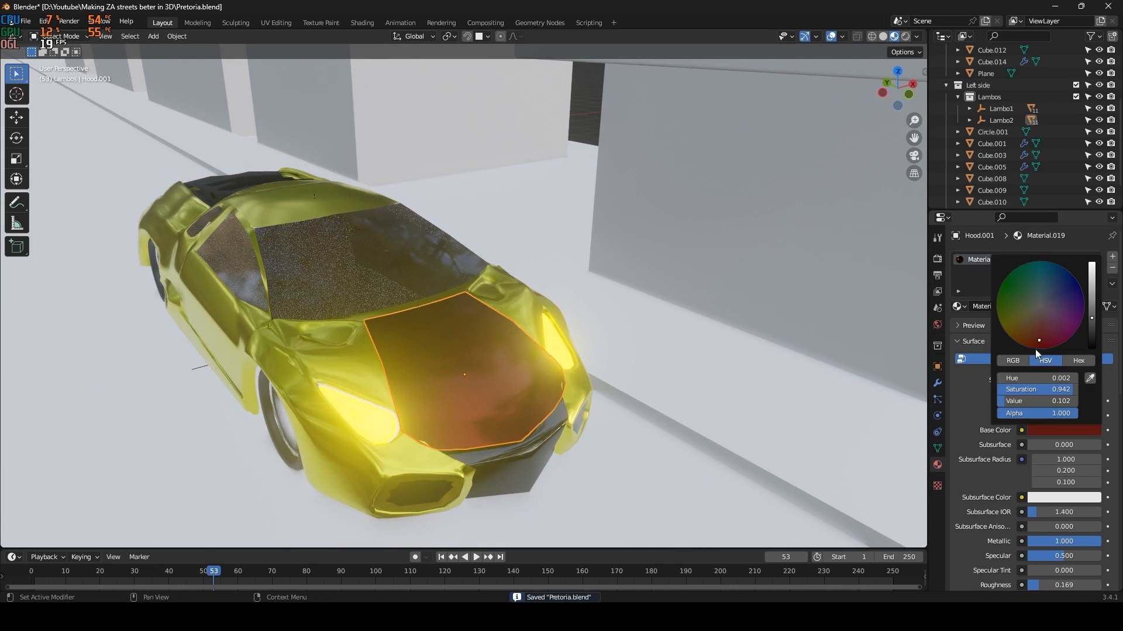
pyautogui.moveTo(1036, 350); pyautogui.dragTo(999, 317)
pyautogui.click(678, 363)
pyautogui.moveTo(679, 363); pyautogui.dragTo(446, 381, button='middle')
pyautogui.scroll(-4, 447, 381)
pyautogui.press('KP_0')
pyautogui.hotkey('ctrl', 's')
pyautogui.moveTo(635, 415)
pyautogui.mouseDown(button='middle')
pyautogui.moveTo(535, 393)
pyautogui.moveTo(620, 413)
pyautogui.mouseUp(button='middle')
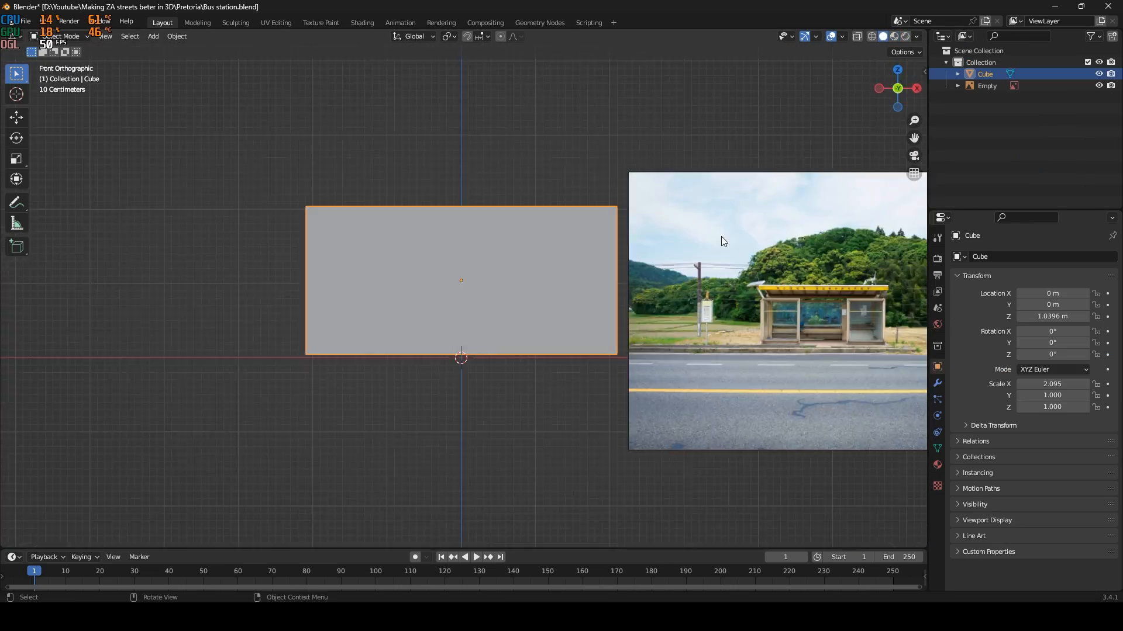
# Step: Scale the bus station box to 0.574 along Y and inset its large front face
pyautogui.press('ctrl+KP_3')
pyautogui.press('s')
pyautogui.press('y')
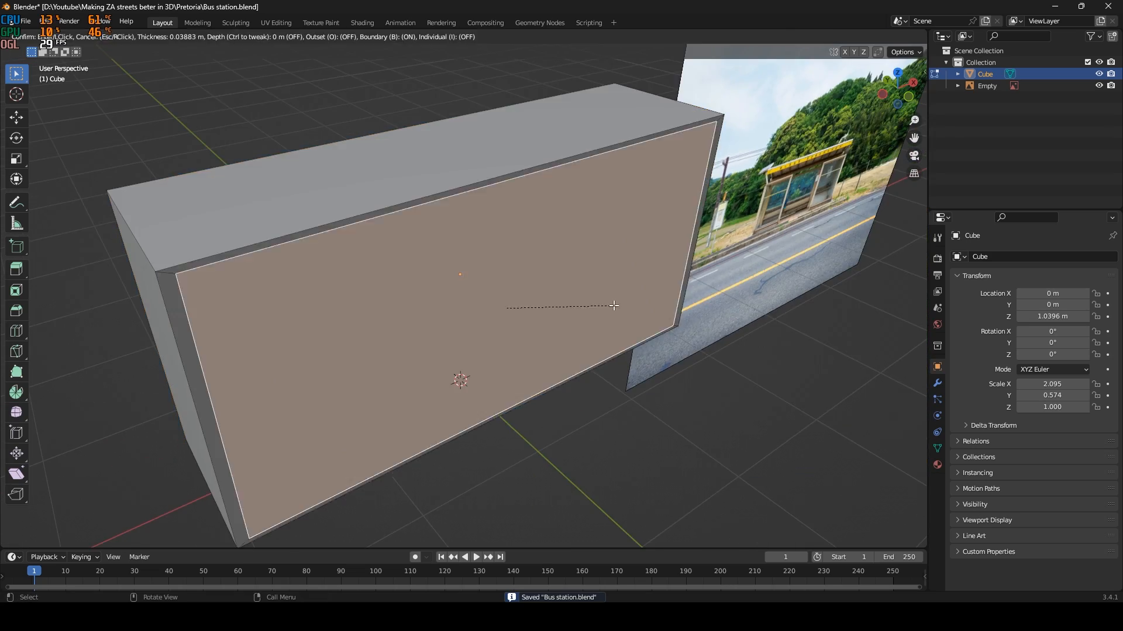
pyautogui.press('i')
pyautogui.click(590, 285)
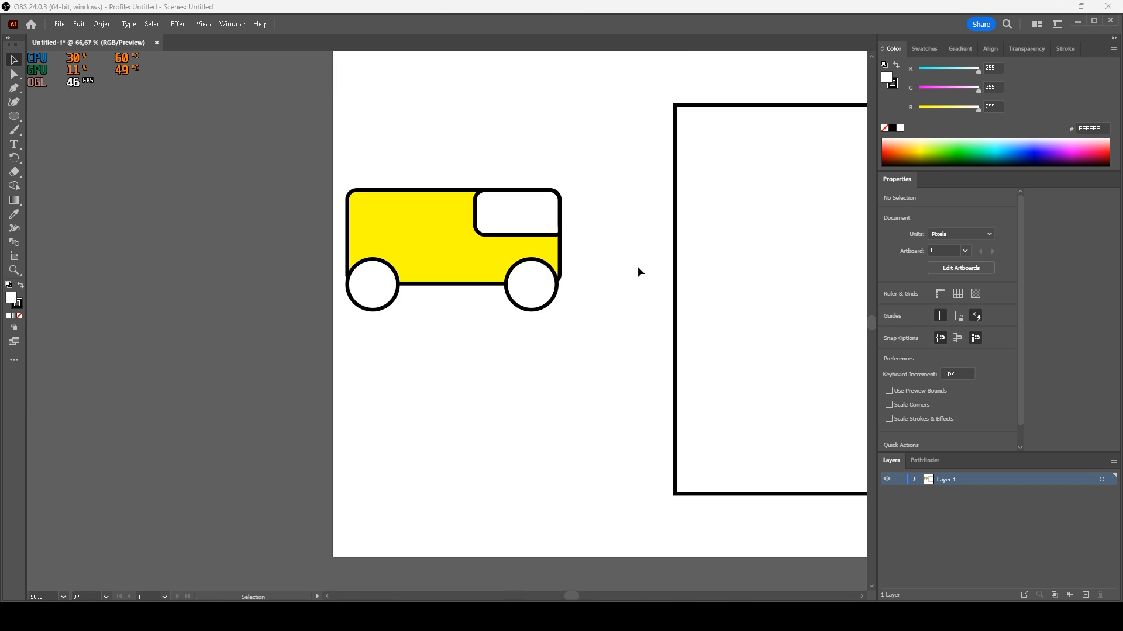
pyautogui.keyDown('alt'); pyautogui.scroll(4, 478, 296); pyautogui.keyUp('alt')
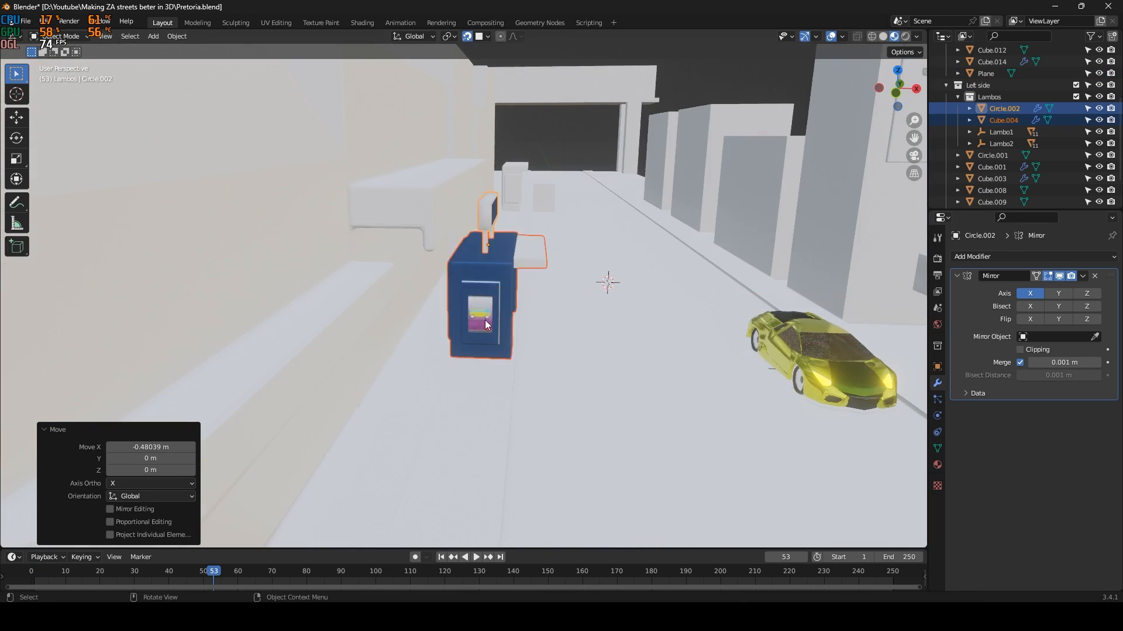
# Step: Save the street scene with the repositioned kiosk and add a new object to it
pyautogui.hotkey('ctrl', 's')
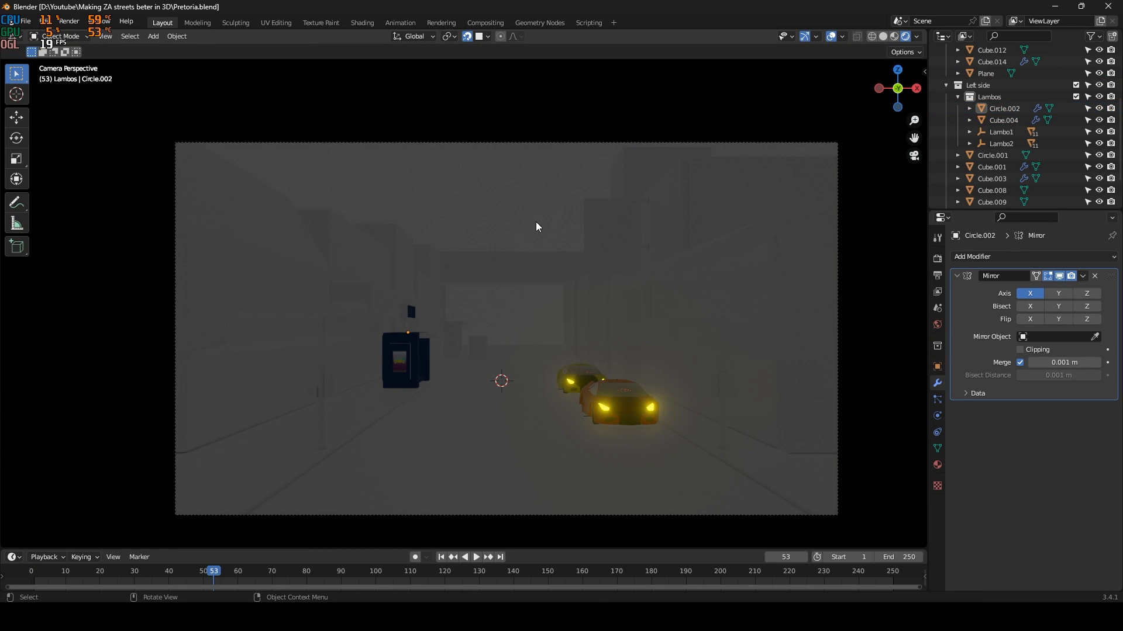
pyautogui.hotkey('shift', 'a')
pyautogui.click(635, 350)
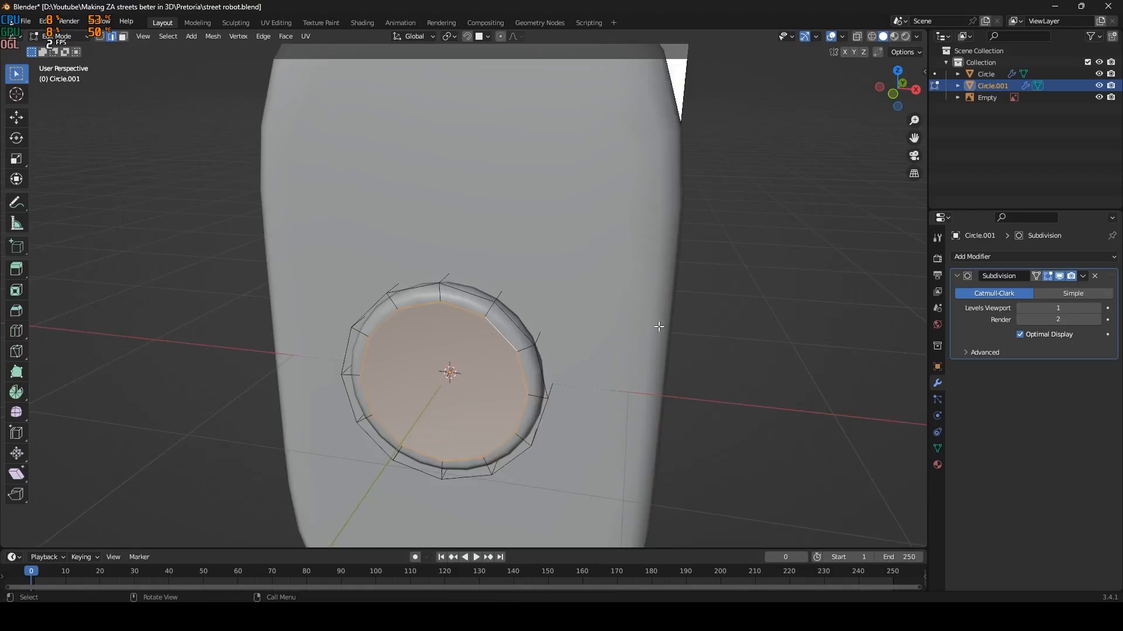
# Step: Save the street robot file and view the traffic light's lamp hood from another angle
pyautogui.hotkey('ctrl', 's')
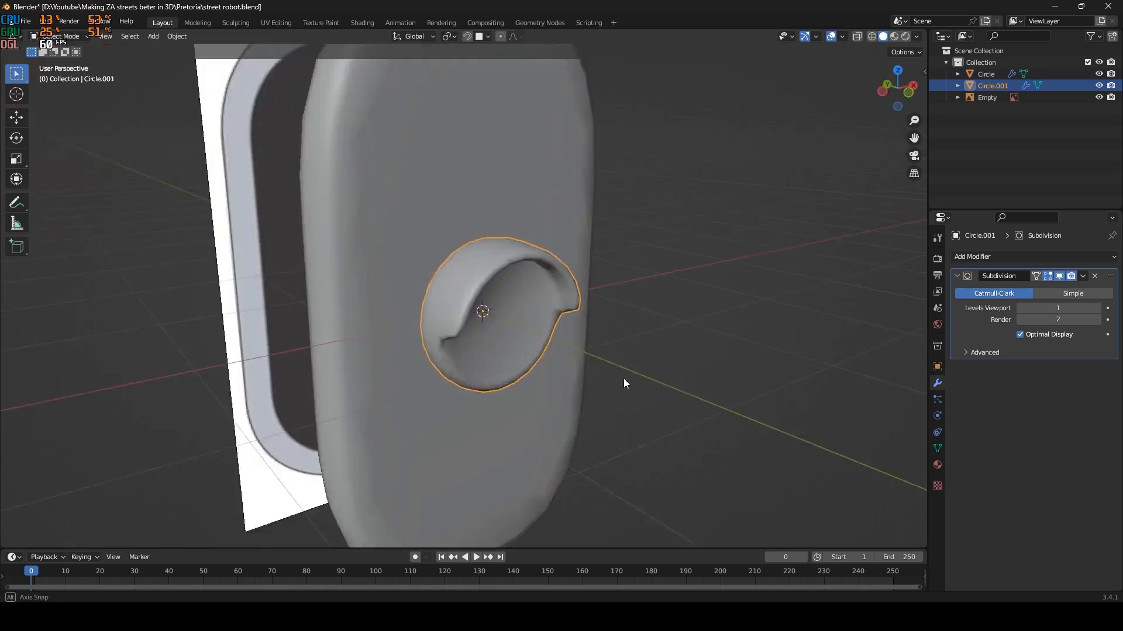
pyautogui.moveTo(624, 377); pyautogui.dragTo(584, 350, button='middle')
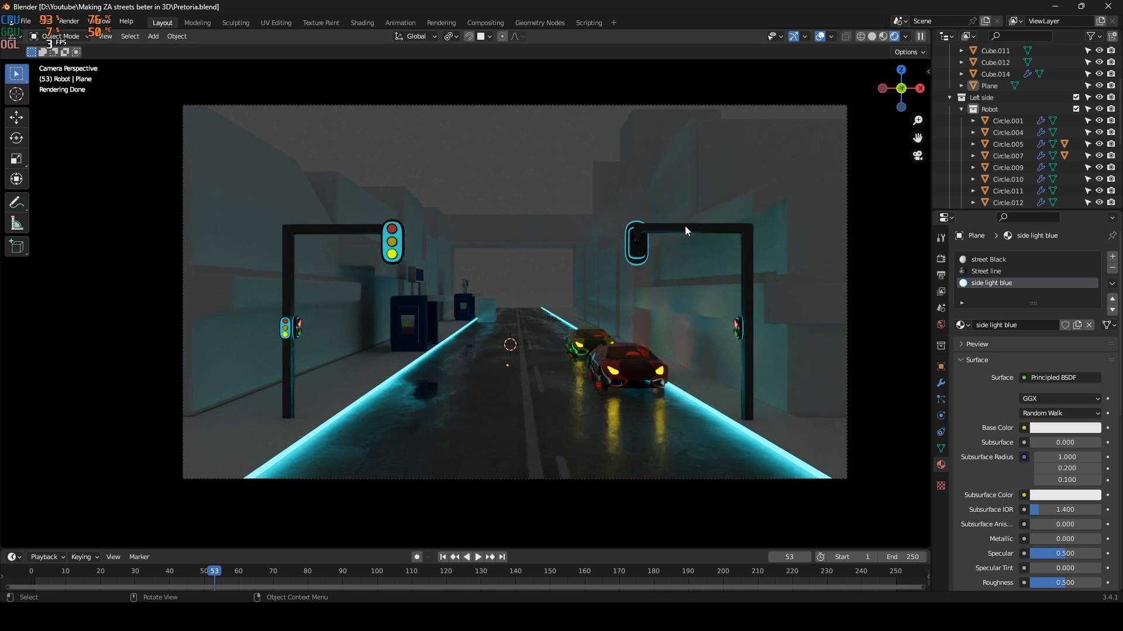
# Step: Show the scene statistics in the viewport and switch to material preview shading
pyautogui.click(831, 36)
pyautogui.click(766, 129)
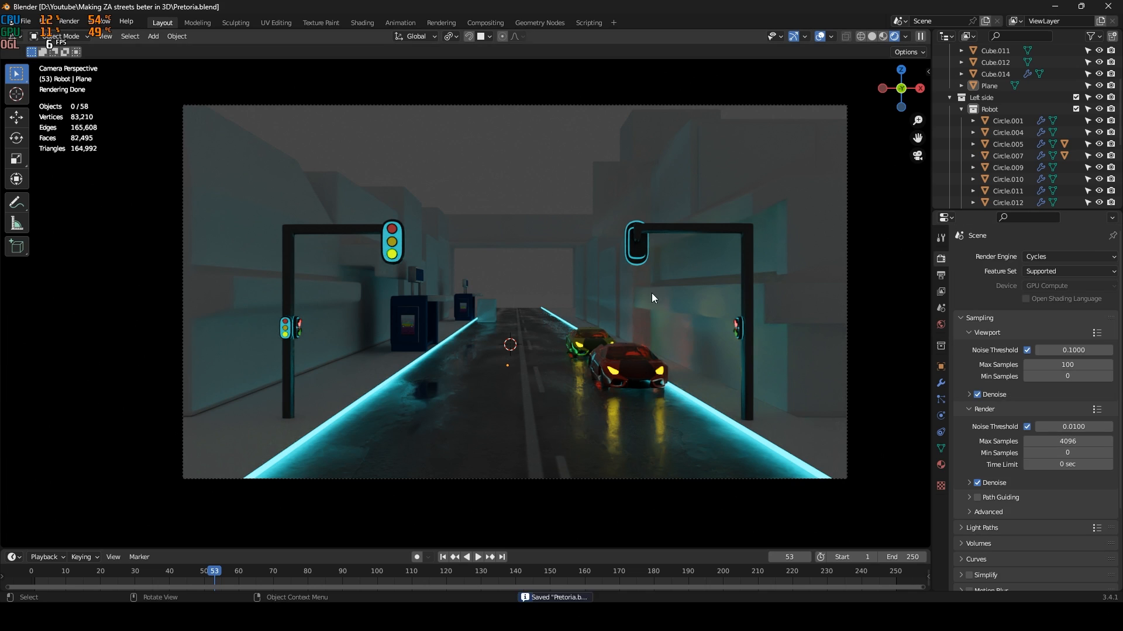
pyautogui.click(883, 37)
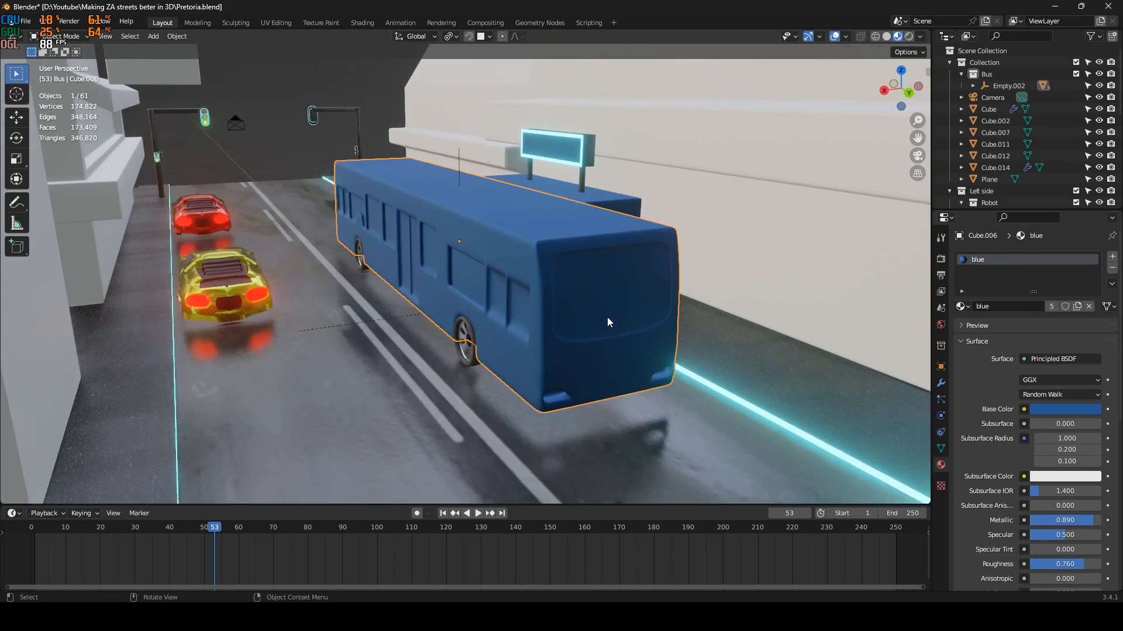
pyautogui.moveTo(608, 321); pyautogui.dragTo(584, 319, button='middle')
pyautogui.scroll(-5, 1056, 361)
pyautogui.scroll(-5, 1035, 410)
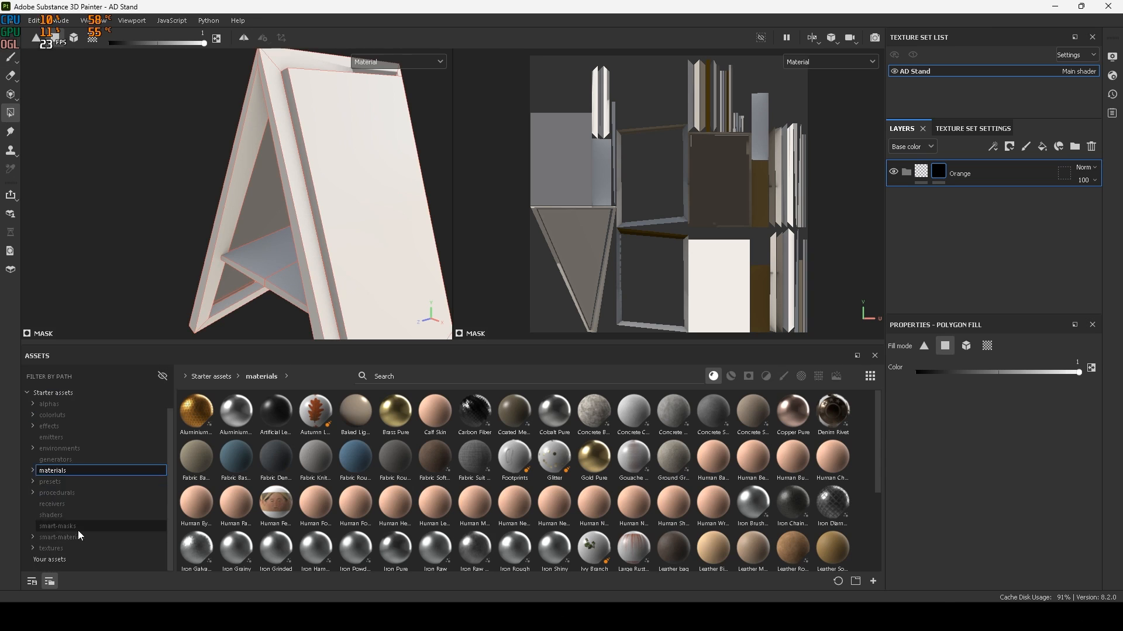
# Step: Add the Plastic Glossy Stained smart material to the ad stand's Orange folder
pyautogui.click(80, 537)
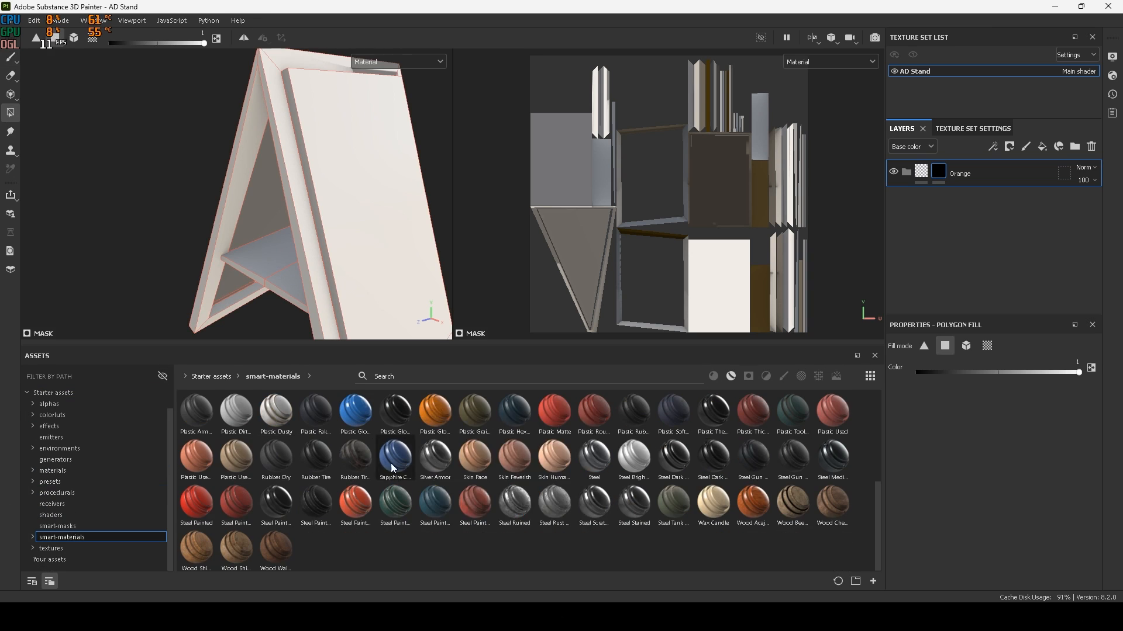
pyautogui.moveTo(435, 415); pyautogui.dragTo(349, 115)
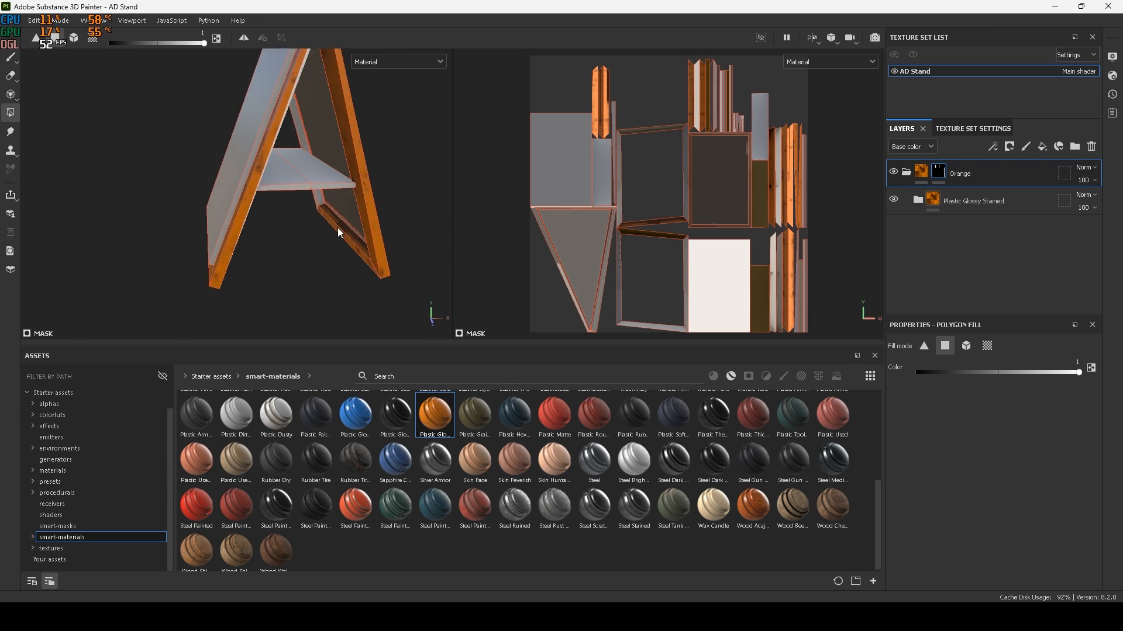
# Step: Reveal the orange material on the remaining faces of the ad stand's frame by polygon-filling the mask
pyautogui.keyDown('alt'); pyautogui.moveTo(265, 214); pyautogui.dragTo(202, 271); pyautogui.keyUp('alt')
pyautogui.scroll(5, 132, 193)
pyautogui.click(132, 193)
pyautogui.keyDown('alt'); pyautogui.moveTo(133, 193); pyautogui.dragTo(351, 204); pyautogui.keyUp('alt')
pyautogui.scroll(-5, 277, 196)
# Step: Expand the Plastic Glossy Stained material and set its Base layer's color to a bright orange
pyautogui.click(917, 200)
pyautogui.scroll(-3, 957, 293)
pyautogui.click(957, 294)
pyautogui.scroll(-10, 984, 444)
pyautogui.click(984, 401)
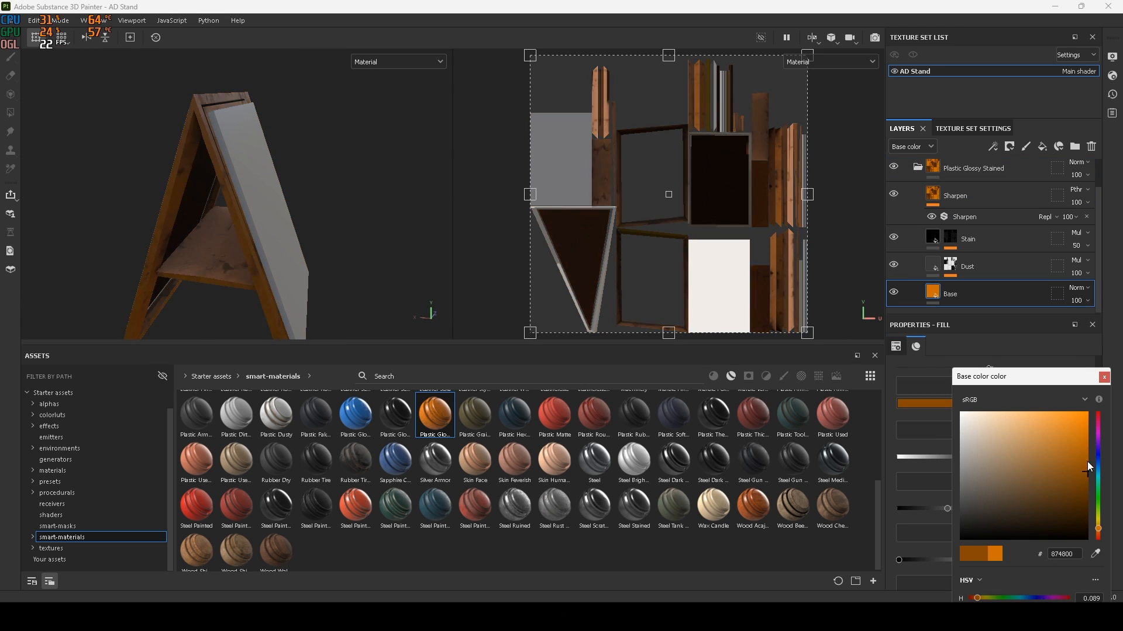
pyautogui.moveTo(1088, 465); pyautogui.dragTo(1080, 412)
# Step: Examine the Dust, Sharpen and Stain layers and toggle the Plastic Glossy Stained material's visibility to compare the frame
pyautogui.click(932, 265)
pyautogui.moveTo(351, 204)
pyautogui.keyDown('alt'); pyautogui.mouseDown()
pyautogui.moveTo(304, 199)
pyautogui.moveTo(363, 204)
pyautogui.mouseUp(); pyautogui.keyUp('alt')
pyautogui.click(964, 217)
pyautogui.scroll(3, 965, 234)
pyautogui.click(933, 270)
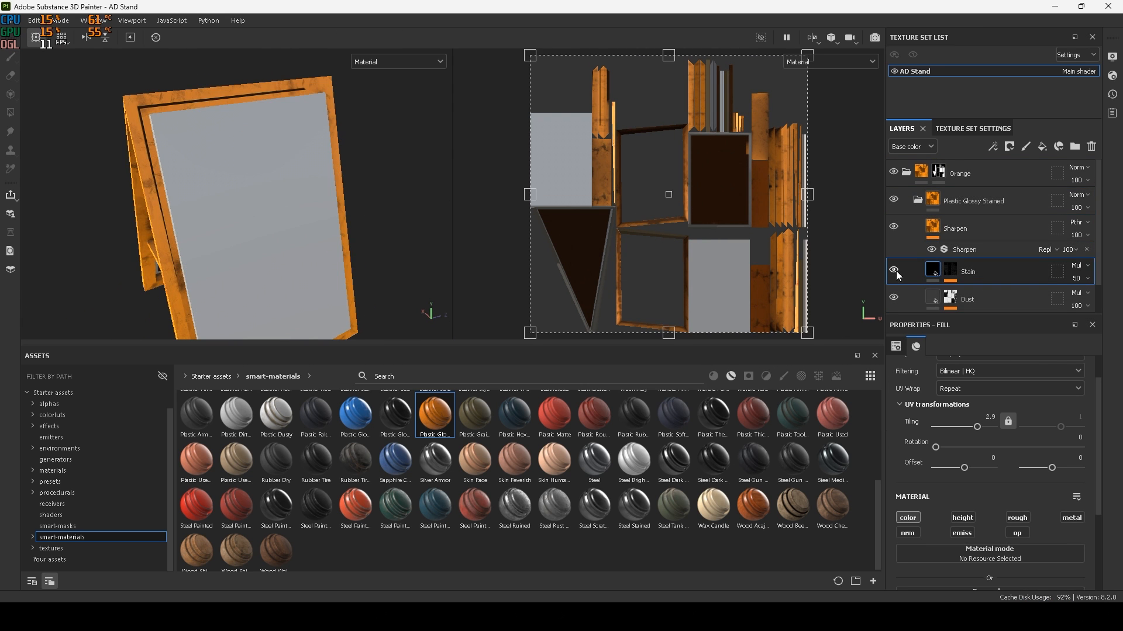
pyautogui.click(893, 200)
pyautogui.keyDown('alt'); pyautogui.moveTo(327, 146); pyautogui.dragTo(397, 205); pyautogui.keyUp('alt')
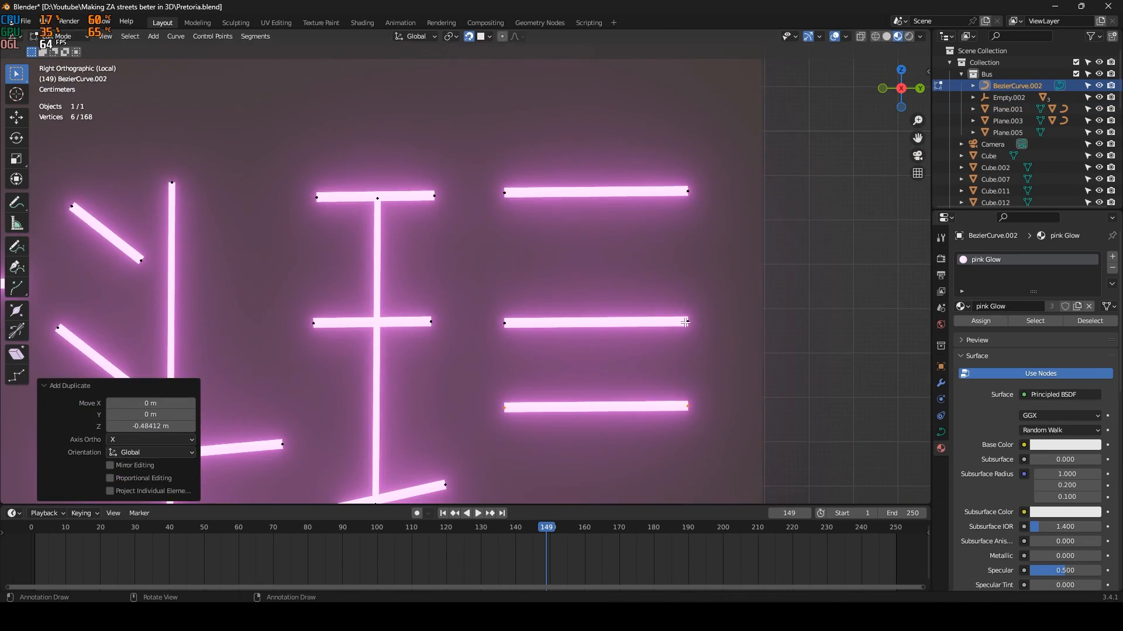
# Step: Extrude a vertical stroke from the end of the pink neon character's horizontal strokes
pyautogui.press('e')
pyautogui.click(688, 381)
pyautogui.scroll(2, 623, 257)
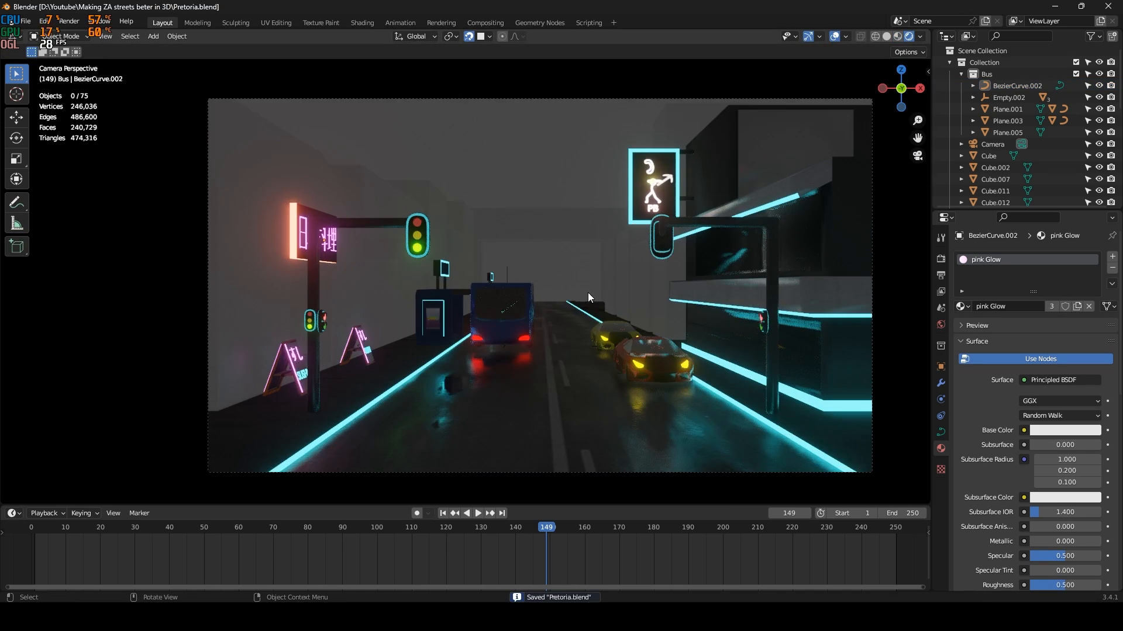
pyautogui.keyDown('shift'); pyautogui.moveTo(550, 257); pyautogui.dragTo(498, 238, button='middle'); pyautogui.keyUp('shift')
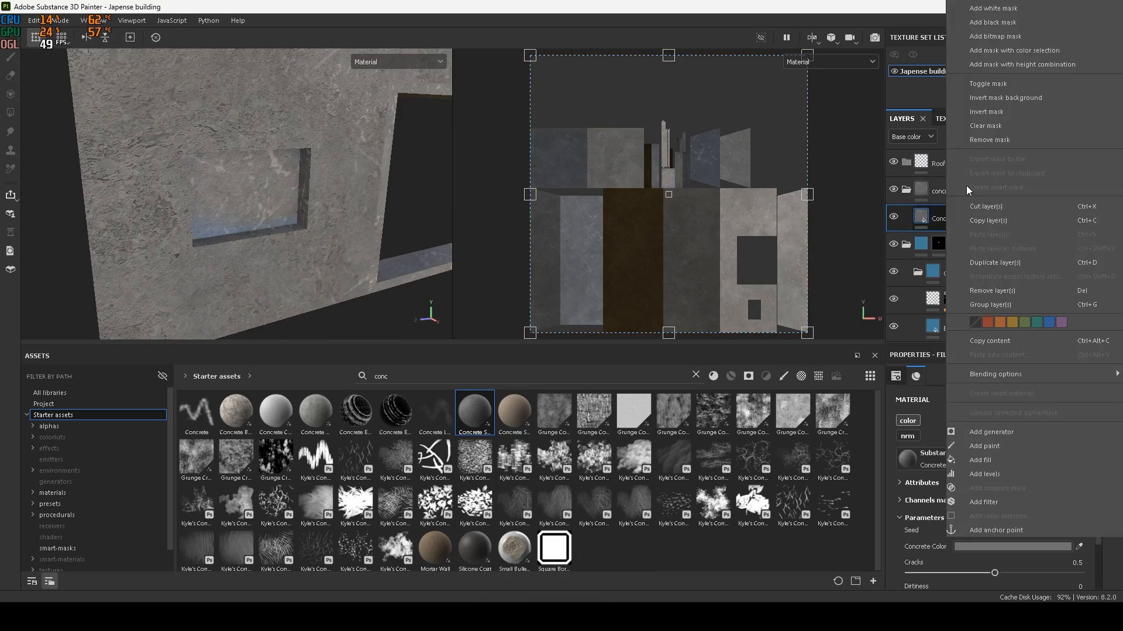
# Step: Use the Bricks 01 grayscale pattern as the mask fill of the Roof folder's Fill layer 1
pyautogui.click(966, 185)
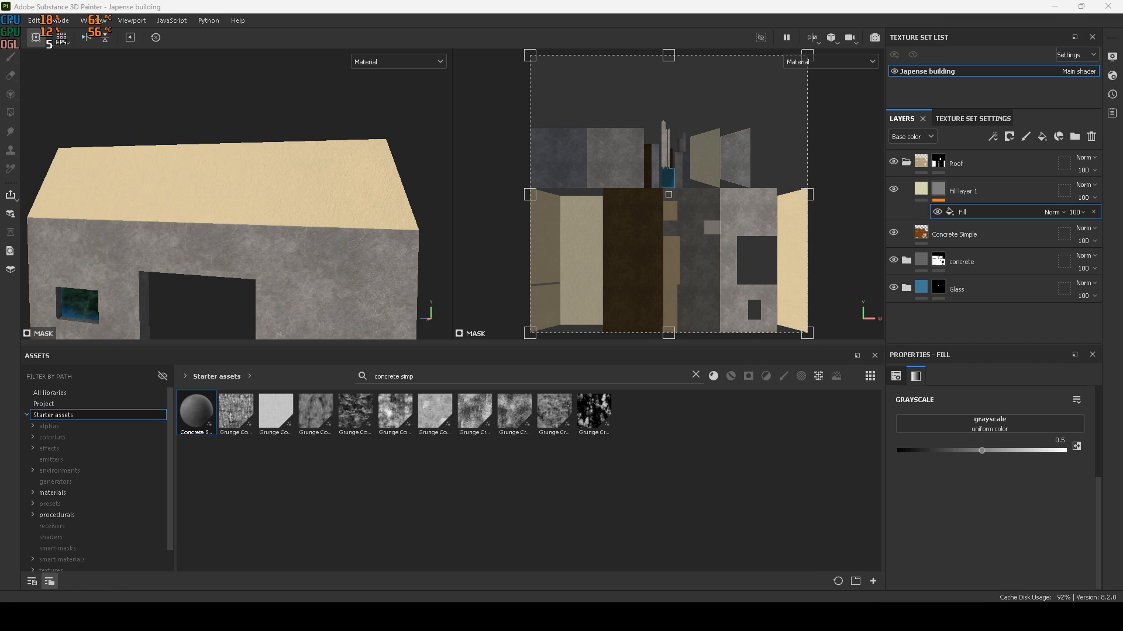
pyautogui.click(999, 487)
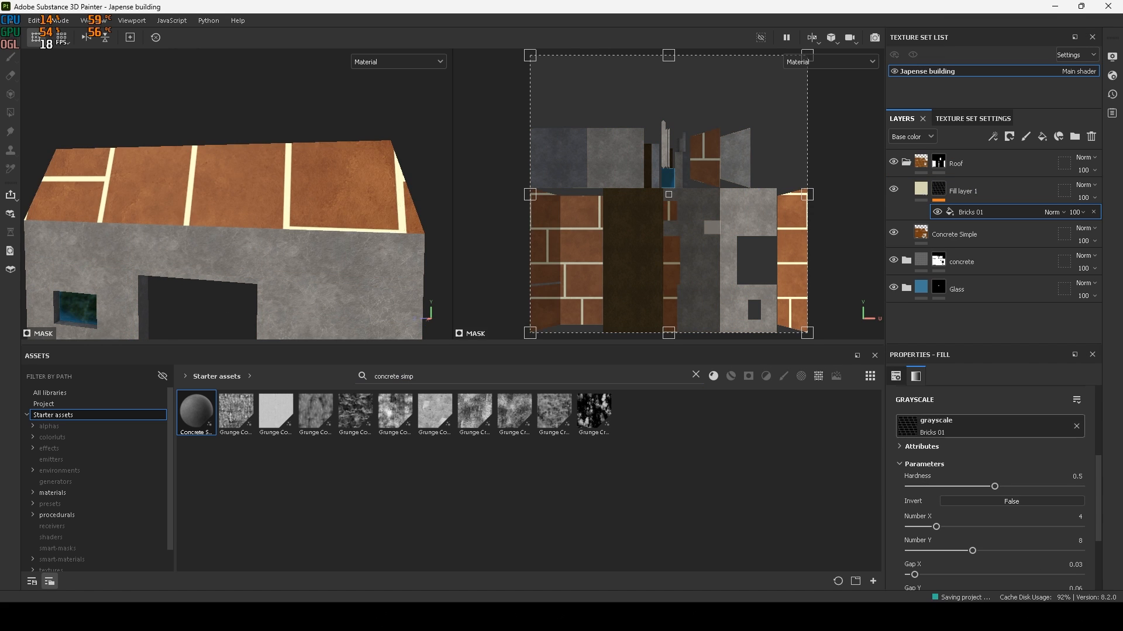
# Step: Tile the Bricks 01 pattern more densely across the roof and select the Concrete Simple layer in the Roof folder
pyautogui.moveTo(1040, 492); pyautogui.dragTo(1071, 494)
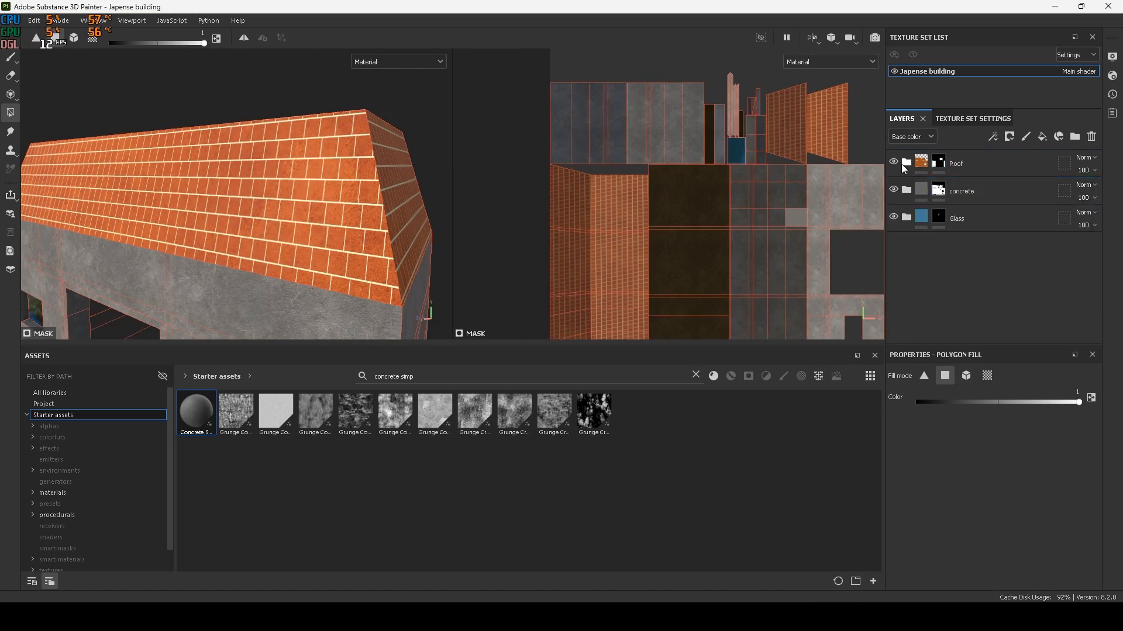
pyautogui.click(959, 234)
pyautogui.scroll(-5, 959, 473)
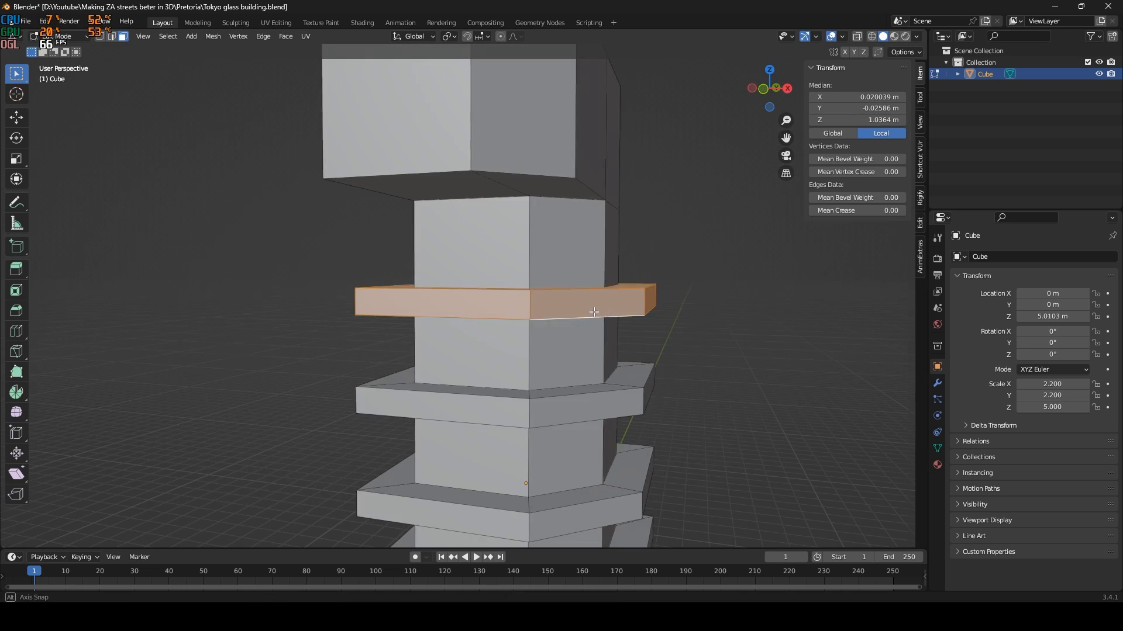
# Step: Switch to the Blender glass tower, remove the ledge below its top block, and scale the block's front vertical edges along a global axis
pyautogui.click(586, 263)
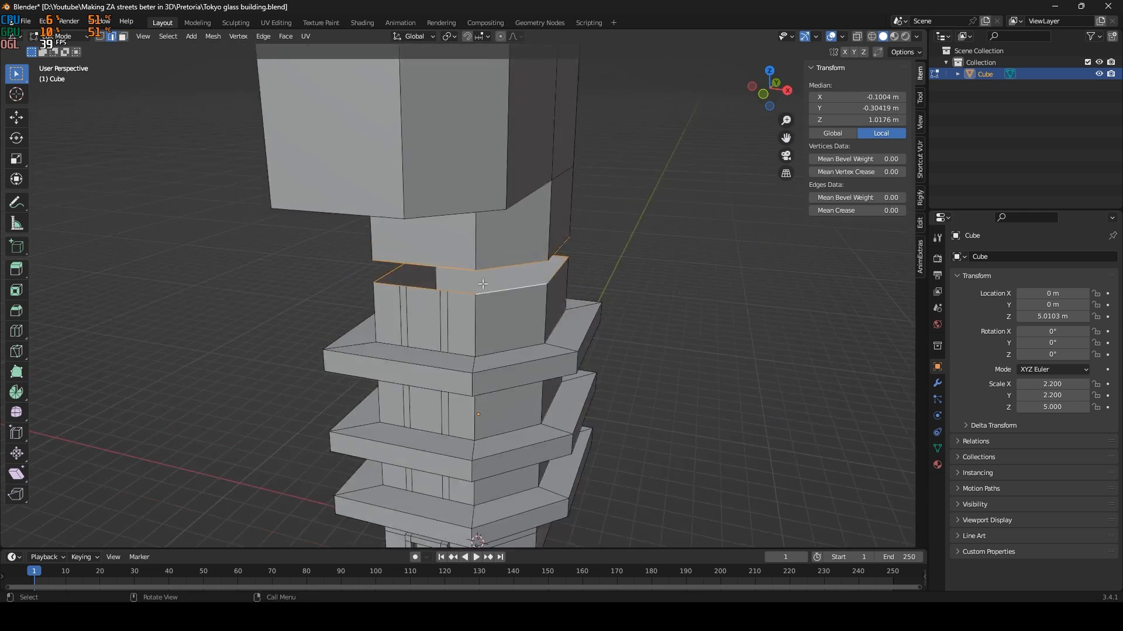
pyautogui.scroll(2, 447, 216)
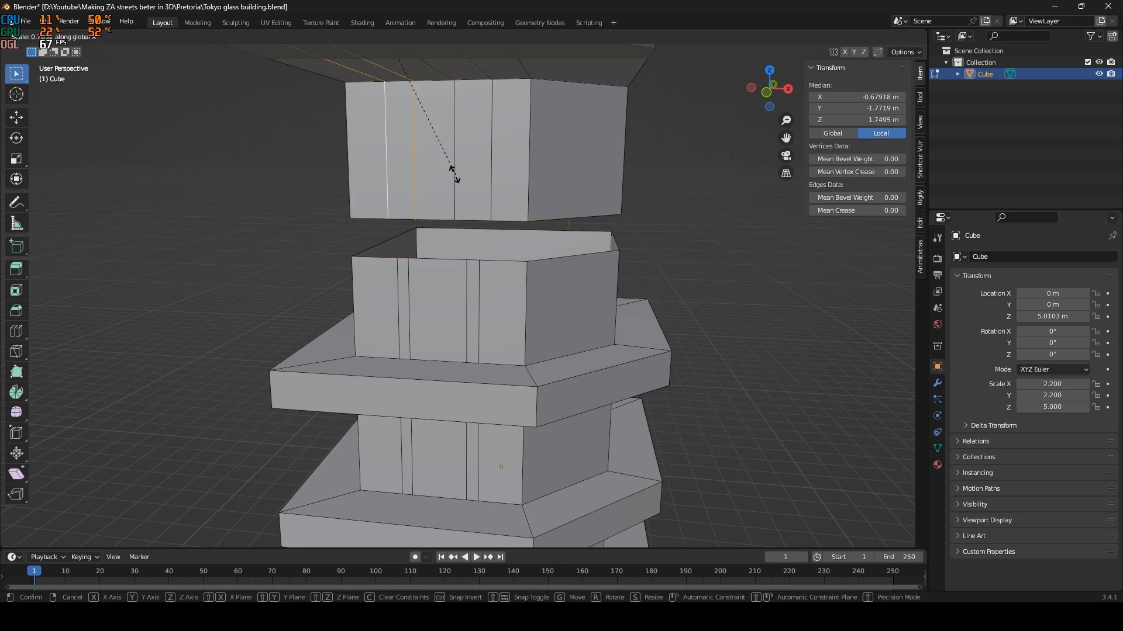
pyautogui.click(453, 176)
pyautogui.scroll(2, 531, 155)
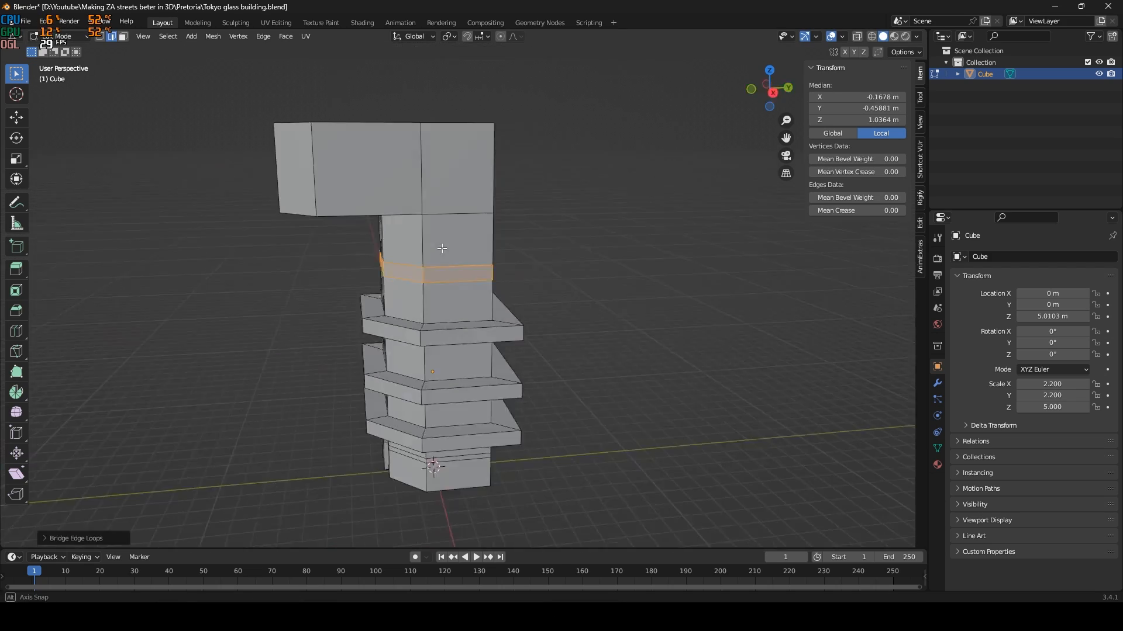
# Step: Extrude the bridged band below the tower's top block outward into a ledge and start a loop cut on the wall above it
pyautogui.moveTo(444, 245); pyautogui.dragTo(409, 234, button='middle')
pyautogui.scroll(3, 411, 236)
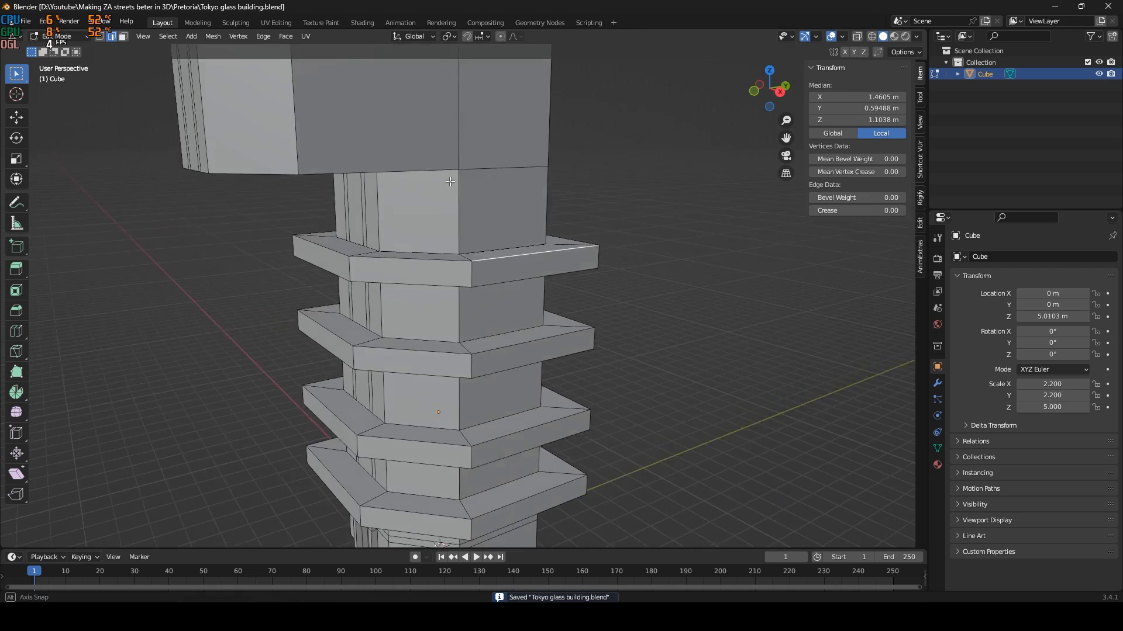
pyautogui.hotkey('ctrl', 'r')
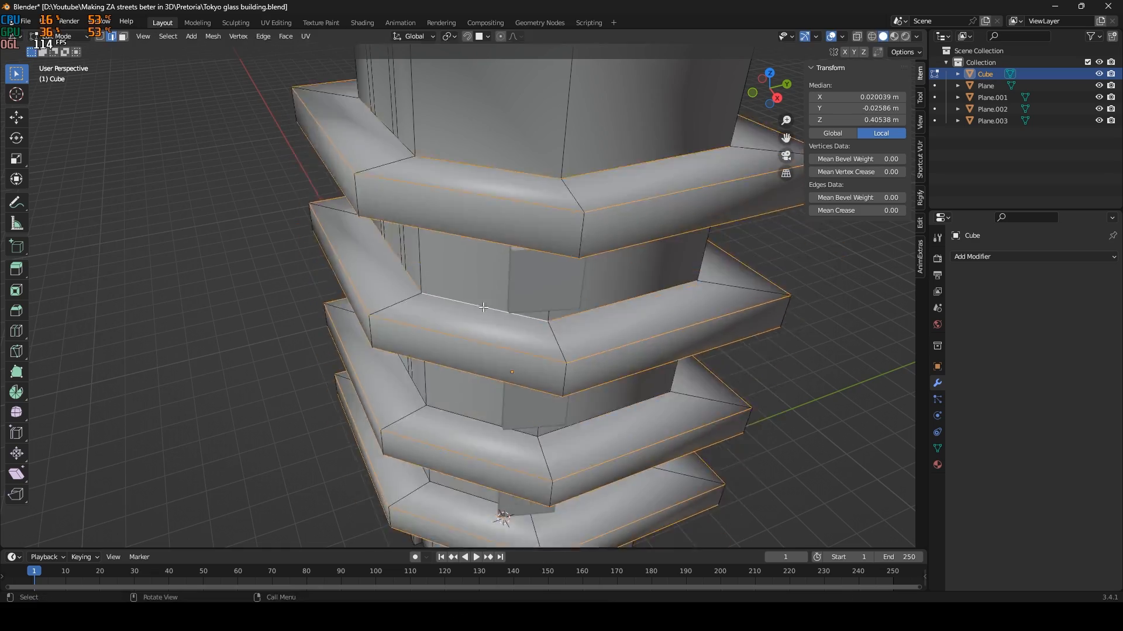
# Step: Mark seams along the outer edge loops of the tower's ledges and the vertical corner edges of its body
pyautogui.scroll(-2, 564, 278)
pyautogui.moveTo(565, 278); pyautogui.dragTo(553, 251, button='middle')
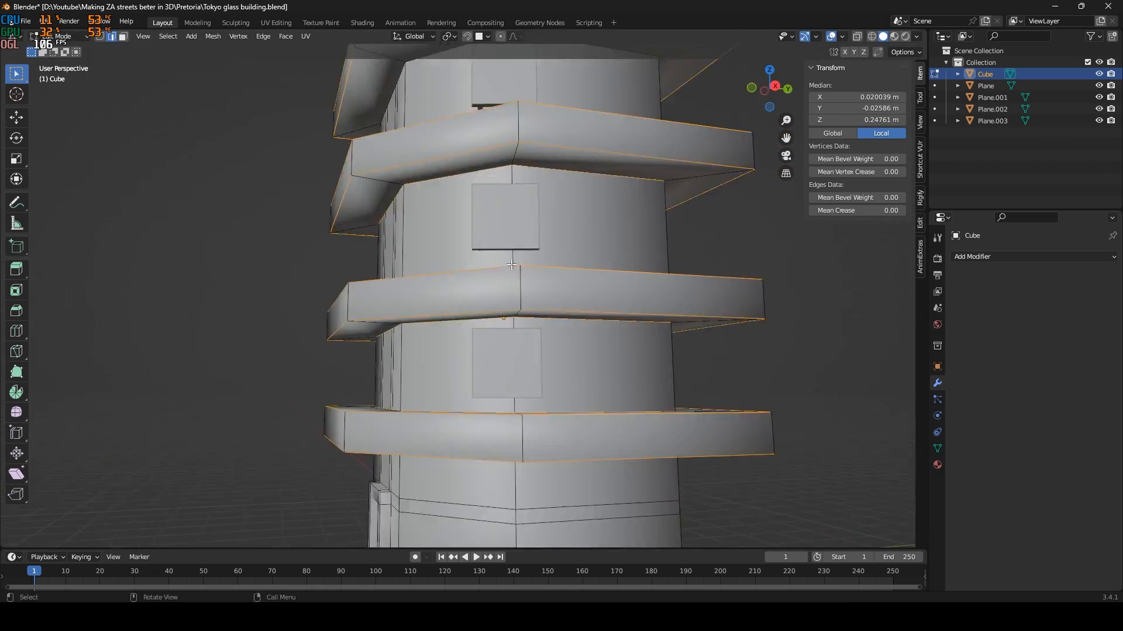
pyautogui.moveTo(543, 252); pyautogui.dragTo(550, 243, button='middle')
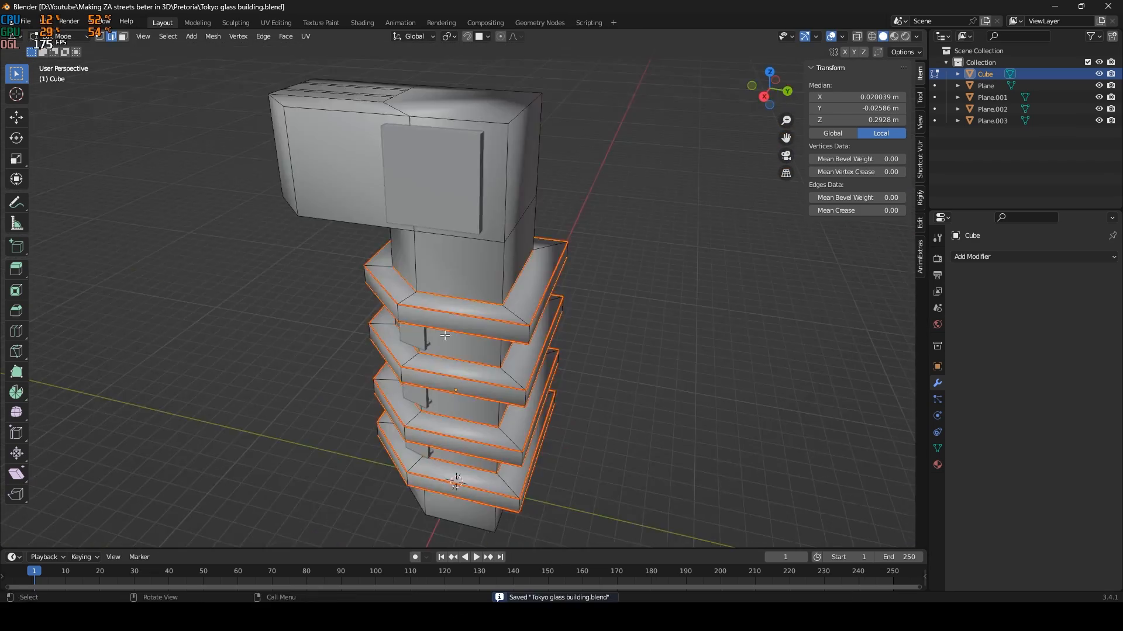
pyautogui.moveTo(527, 281); pyautogui.dragTo(508, 341, button='middle')
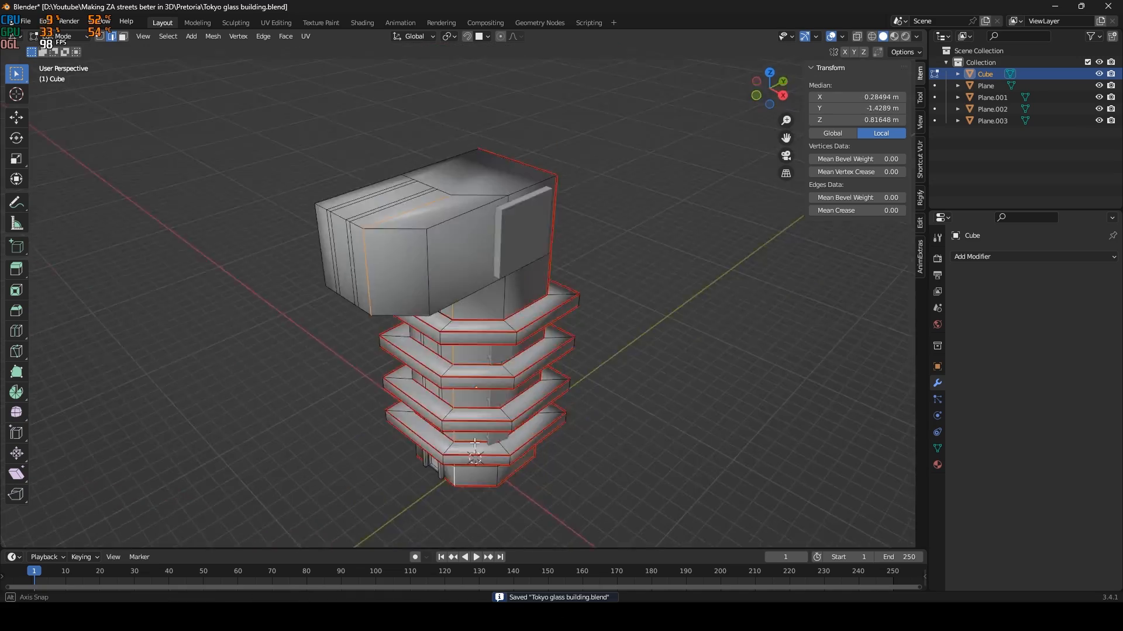
pyautogui.moveTo(526, 350); pyautogui.dragTo(509, 258, button='middle')
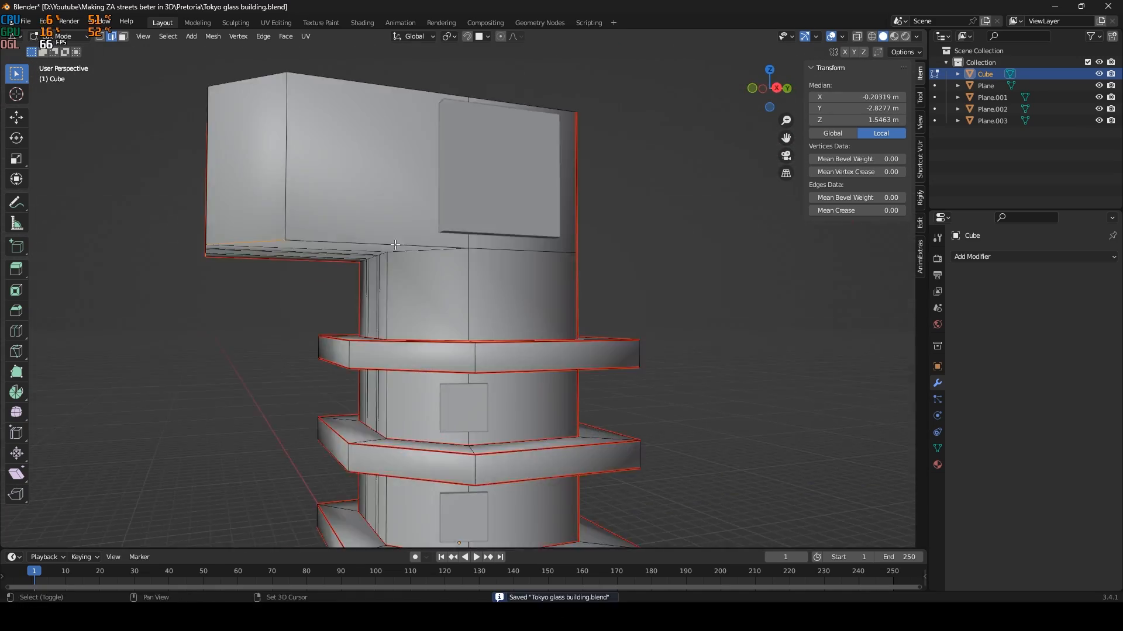
pyautogui.moveTo(526, 275); pyautogui.dragTo(430, 208, button='middle')
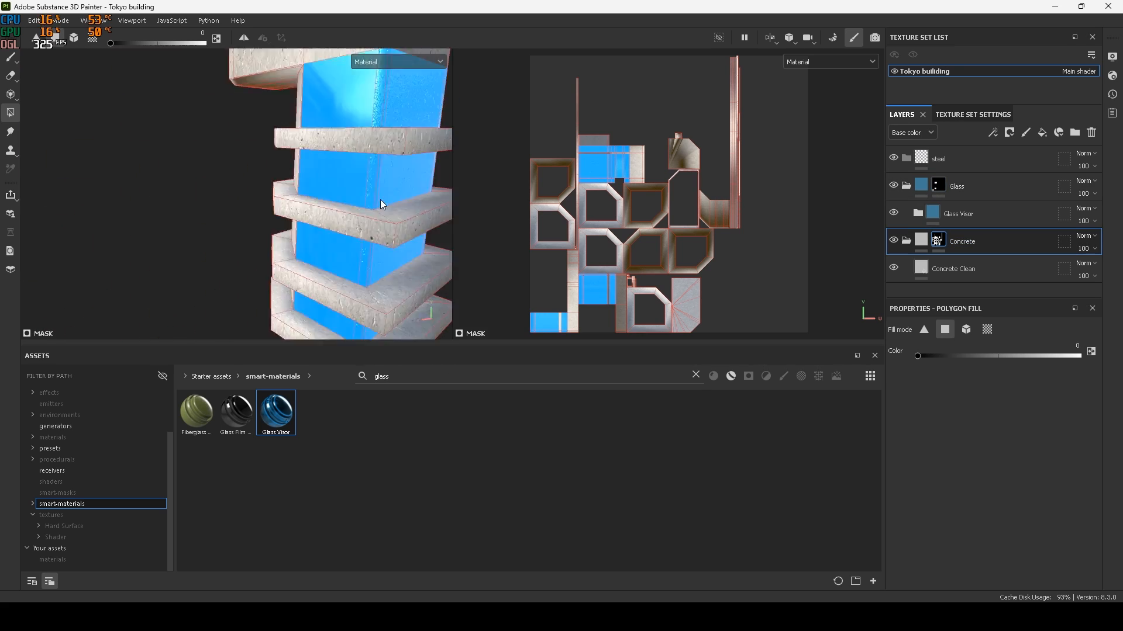
# Step: Switch to Substance 3D Painter and refine the Concrete folder's mask on the tower's ledges with Polygon Fill
pyautogui.keyDown('alt'); pyautogui.keyDown('shift'); pyautogui.moveTo(303, 206); pyautogui.dragTo(266, 219); pyautogui.keyUp('shift'); pyautogui.keyUp('alt')
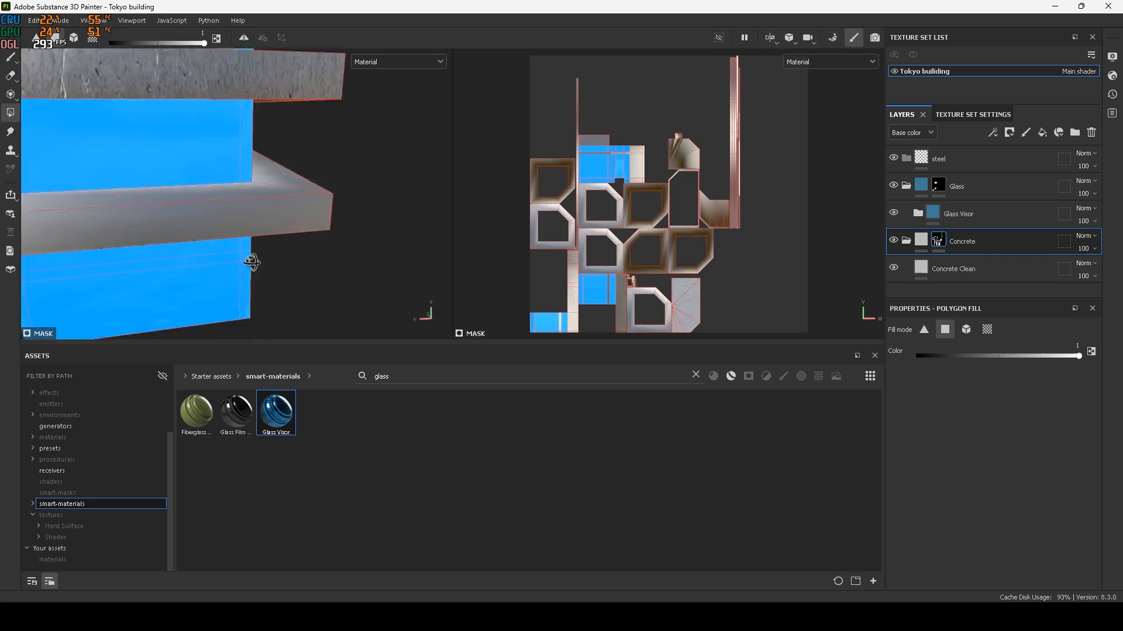
pyautogui.keyDown('alt'); pyautogui.moveTo(252, 263); pyautogui.dragTo(373, 288); pyautogui.keyUp('alt')
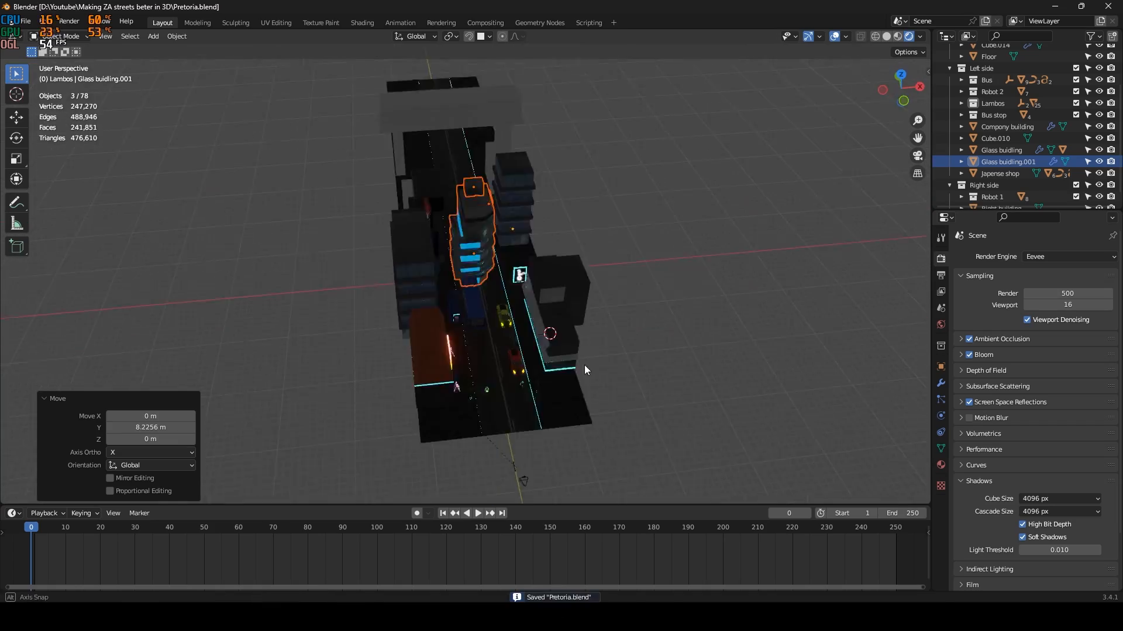
# Step: Switch to the Blender Pretoria scene and reposition the duplicated glass building along the street
pyautogui.press('g')
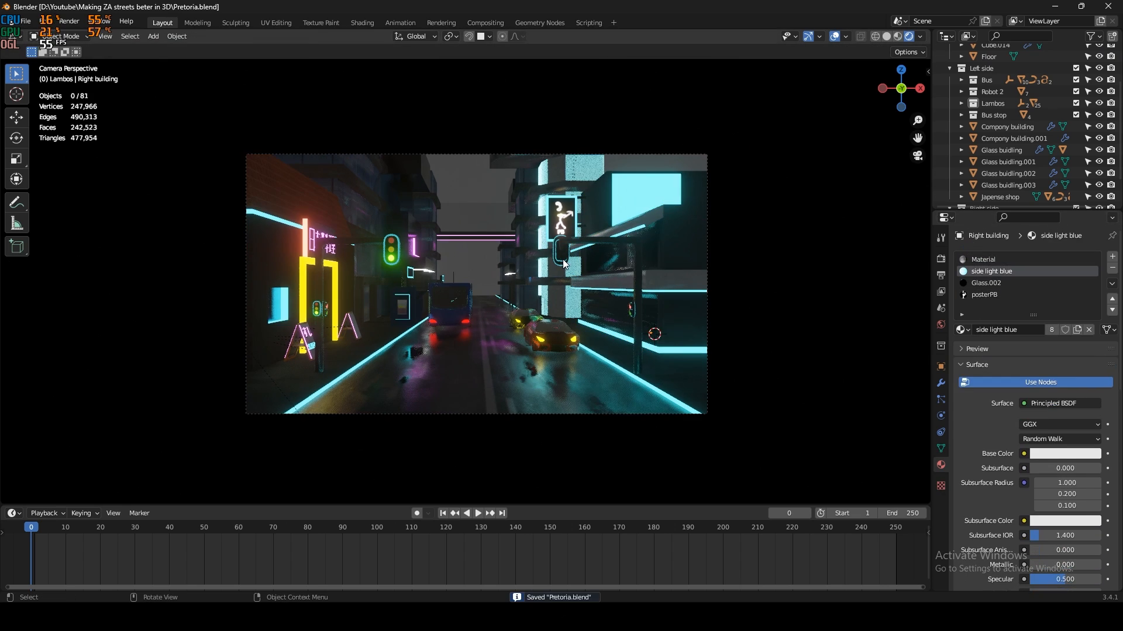
# Step: Change the raised bus's yellow body material to a less metallic blue, rename it blue2medal.001, and save the file
pyautogui.click(562, 258)
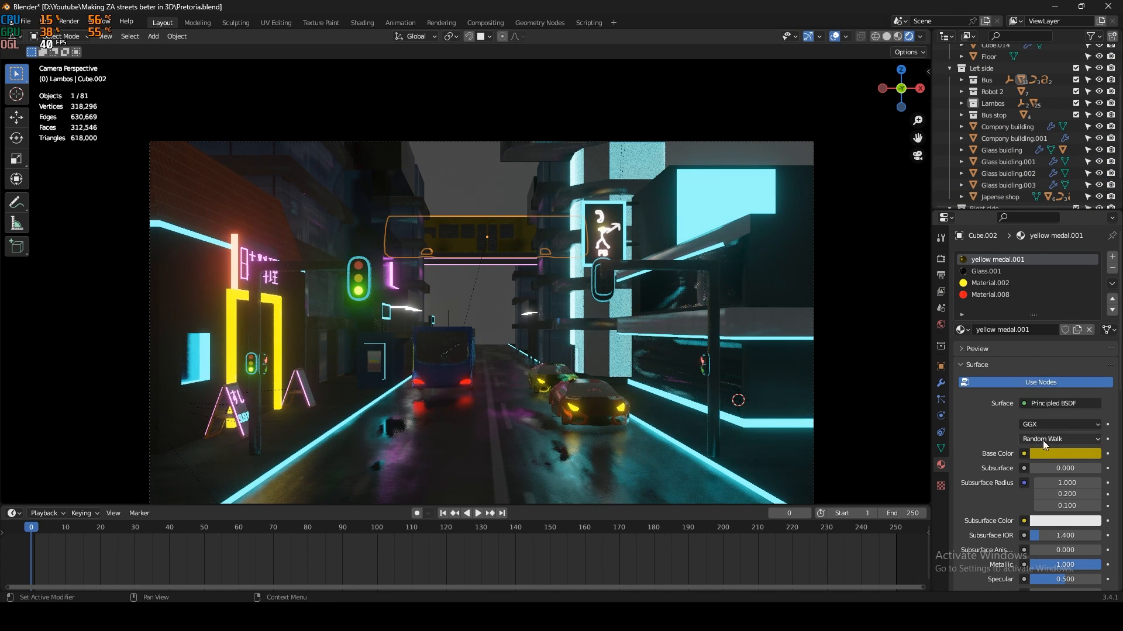
pyautogui.scroll(-6, 1044, 444)
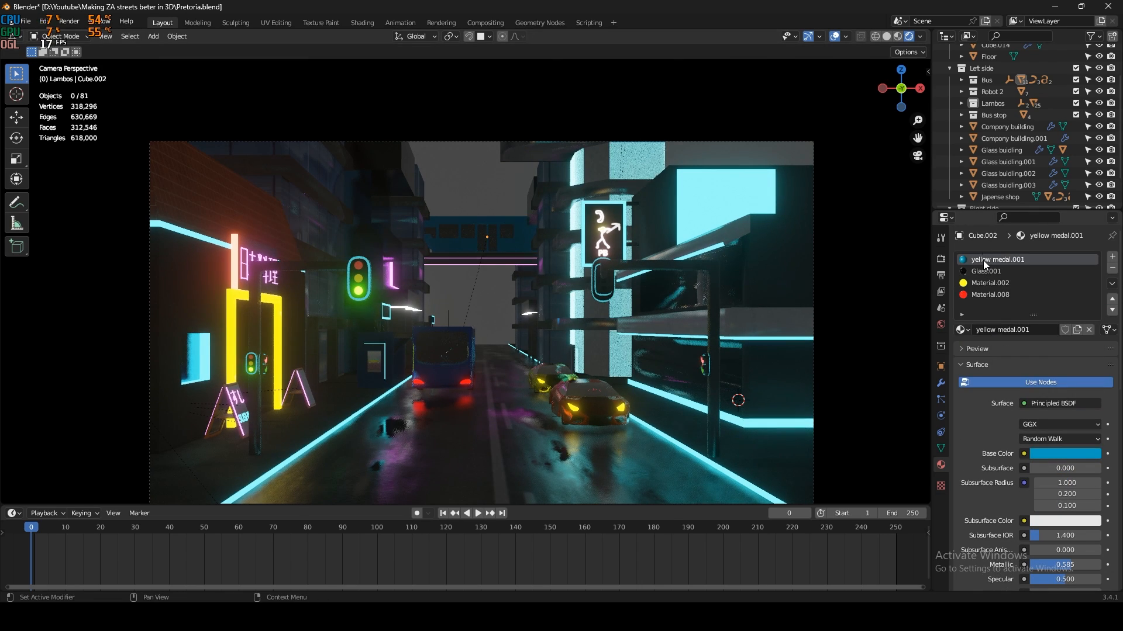
pyautogui.click(491, 235)
pyautogui.hotkey('ctrl', 's')
# Step: Assign the glass blue material to the raised bus's Glass.001 slot
pyautogui.click(998, 272)
pyautogui.click(962, 330)
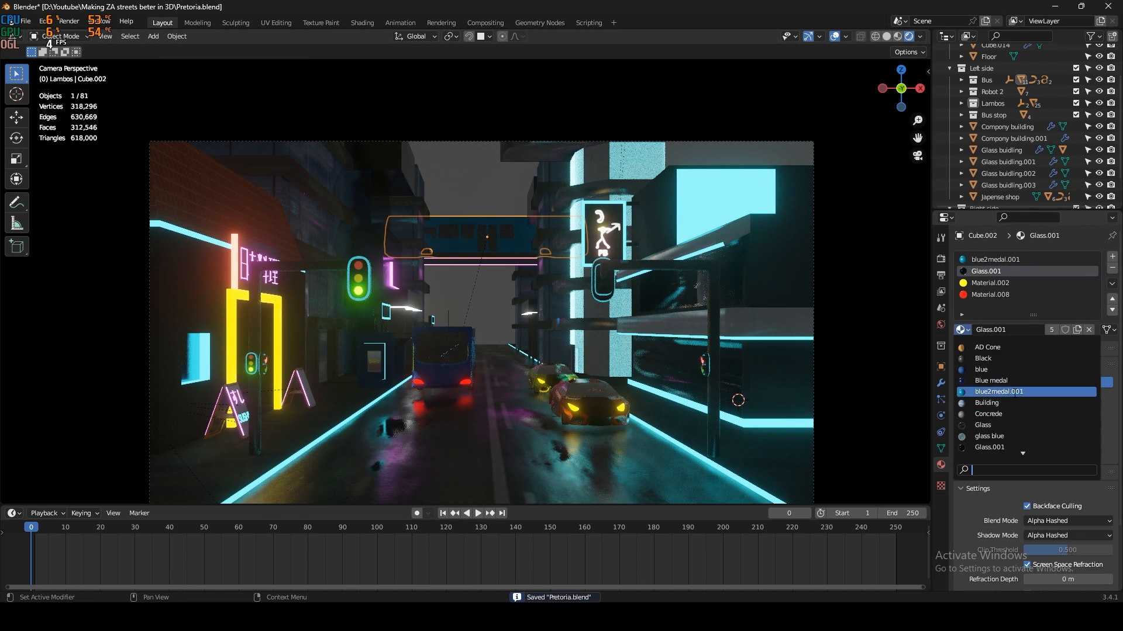
pyautogui.click(1013, 439)
pyautogui.scroll(-3, 1047, 439)
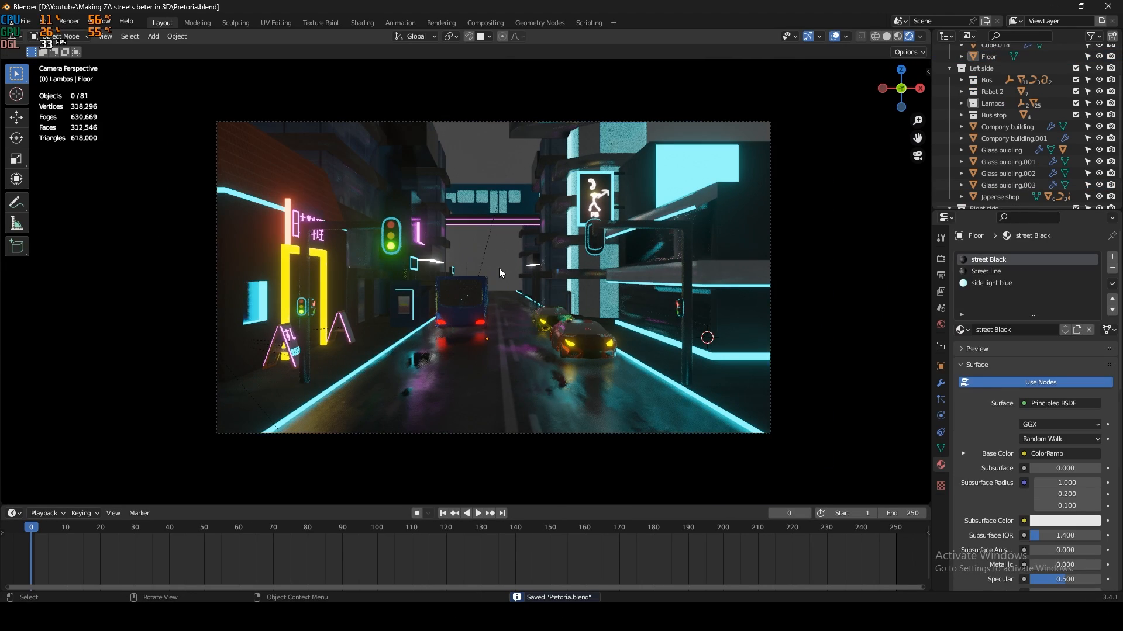
# Step: Open the World properties and its Background surface options
pyautogui.scroll(1, 499, 268)
pyautogui.click(941, 325)
pyautogui.click(1048, 314)
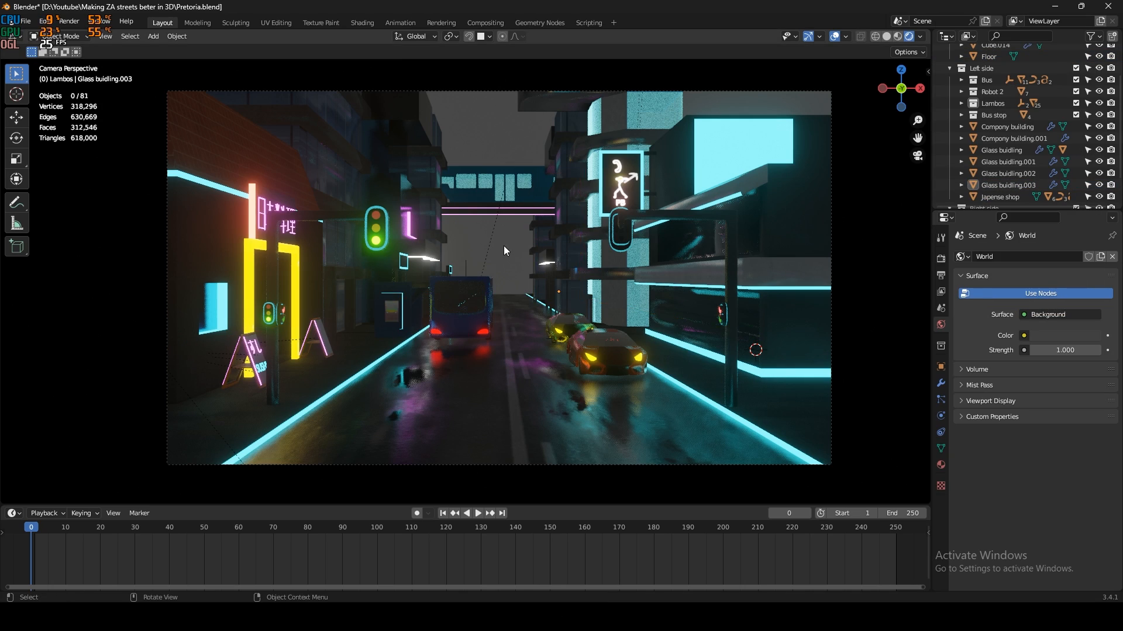
# Step: Duplicate the building on the right side of the street and move the copy along X over the road
pyautogui.click(702, 271)
pyautogui.hotkey('shift', 'd')
pyautogui.press('x')
pyautogui.click(479, 263)
# Step: Rotate the copied building about Z and place it across the far end of the street
pyautogui.write('rz90')
pyautogui.press('Return')
pyautogui.press('g')
pyautogui.press('y')
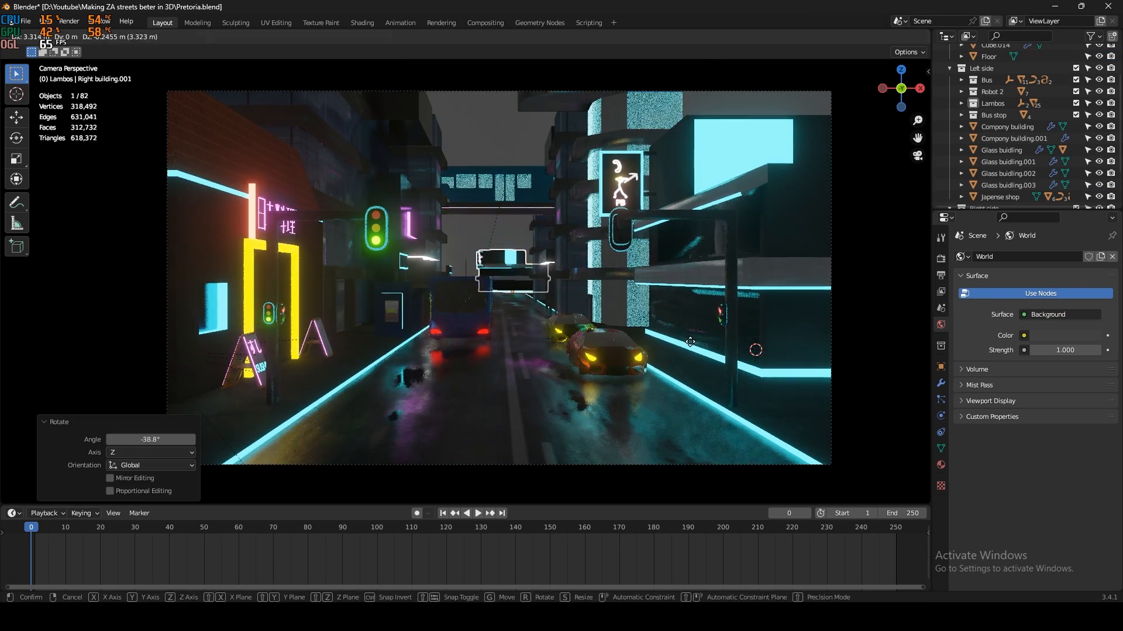
pyautogui.click(400, 263)
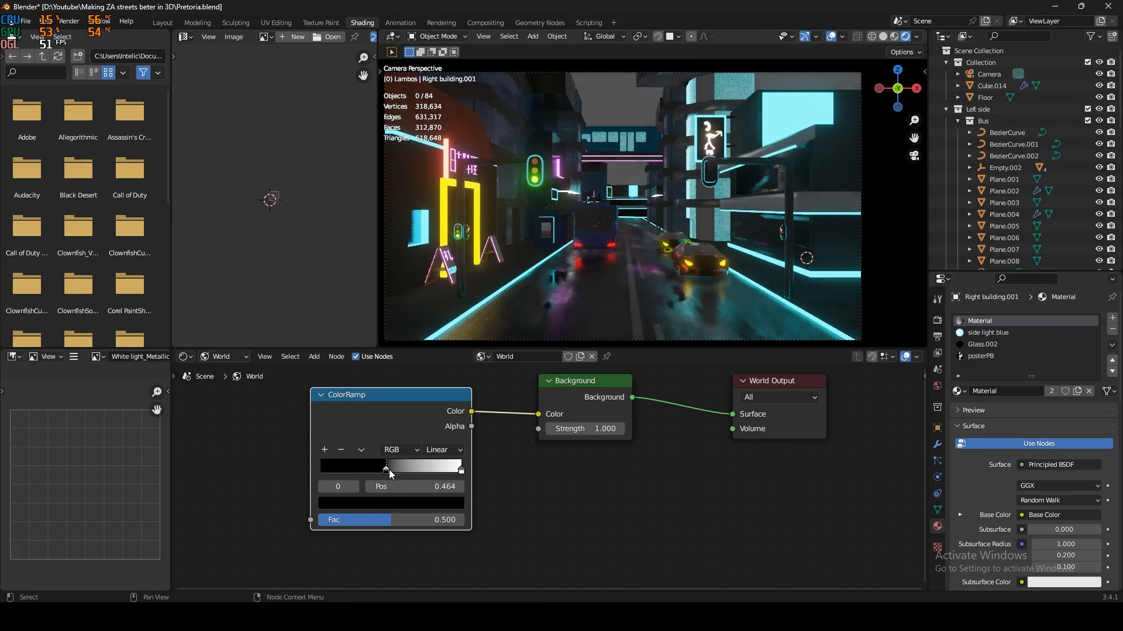
# Step: Connect a Noise Texture with scale 236 to the world ColorRamp's factor, with the black stop at 0.468
pyautogui.moveTo(381, 515); pyautogui.dragTo(350, 462)
pyautogui.press('Return')
pyautogui.click(409, 444)
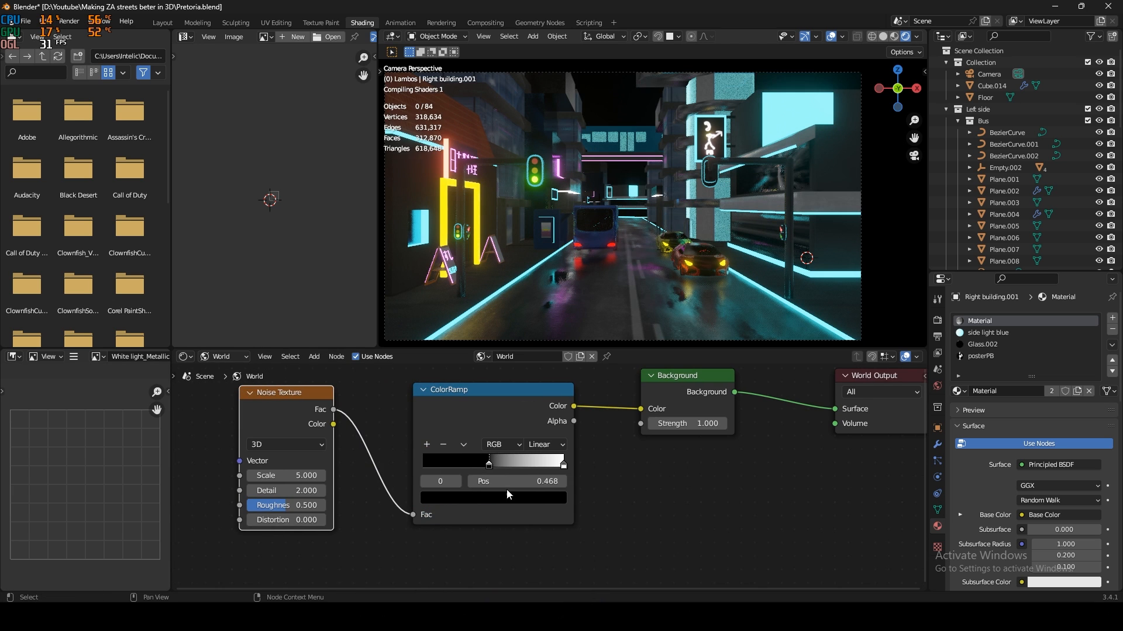
pyautogui.scroll(-2, 447, 463)
pyautogui.scroll(2, 447, 463)
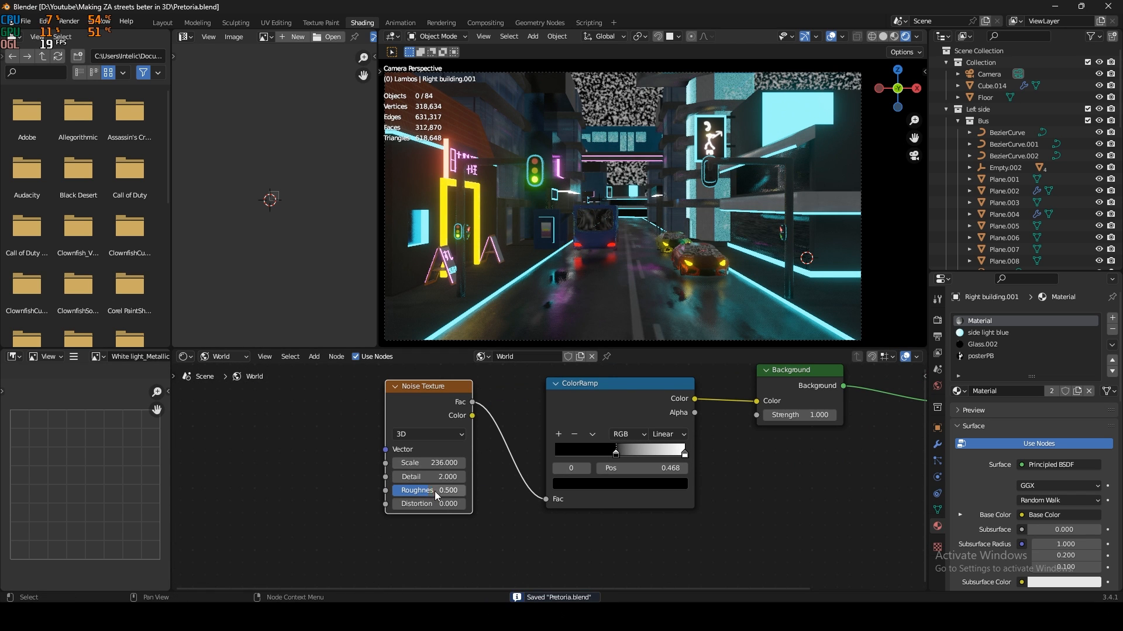
# Step: Add Texture Coordinate and Mapping nodes to the world noise, using Object coordinates and a mapping scale of 1.7
pyautogui.hotkey('ctrl', 't')
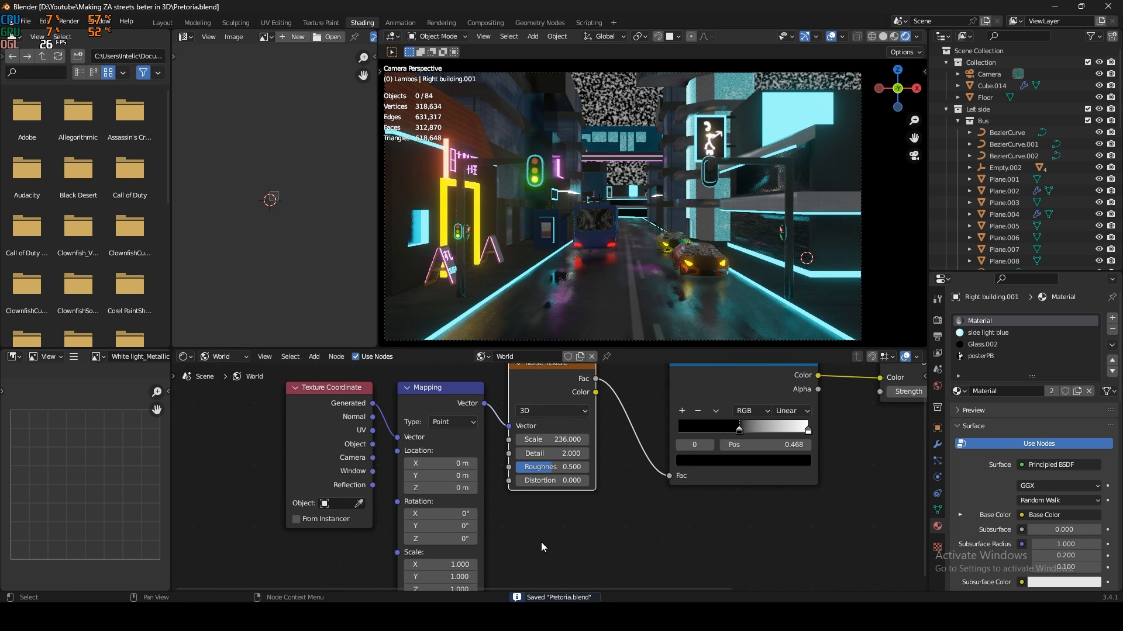
pyautogui.moveTo(542, 546); pyautogui.dragTo(557, 515, button='middle')
pyautogui.moveTo(386, 415); pyautogui.dragTo(409, 407)
pyautogui.moveTo(408, 407); pyautogui.dragTo(411, 407)
pyautogui.moveTo(753, 403); pyautogui.dragTo(774, 404)
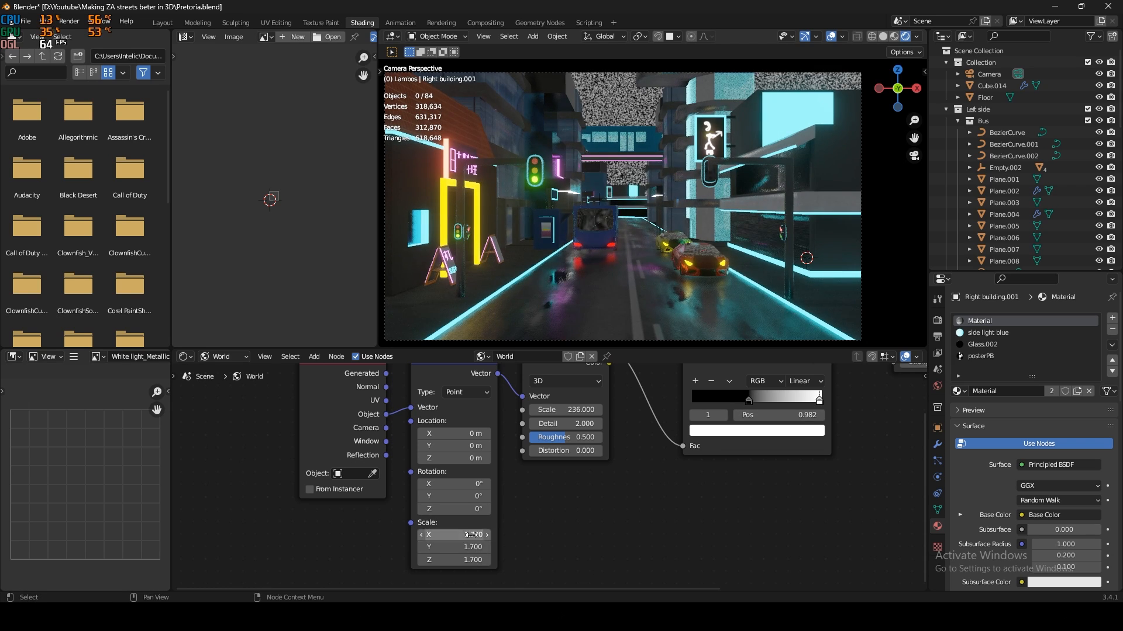
# Step: Try a darker white stop on the world ColorRamp and a higher Background strength, and undo these changes
pyautogui.click(756, 431)
pyautogui.moveTo(807, 258); pyautogui.dragTo(807, 292)
pyautogui.scroll(-2, 756, 468)
pyautogui.moveTo(756, 467); pyautogui.dragTo(556, 498, button='middle')
pyautogui.moveTo(688, 411); pyautogui.dragTo(710, 411)
pyautogui.hotkey('ctrl', 'z')
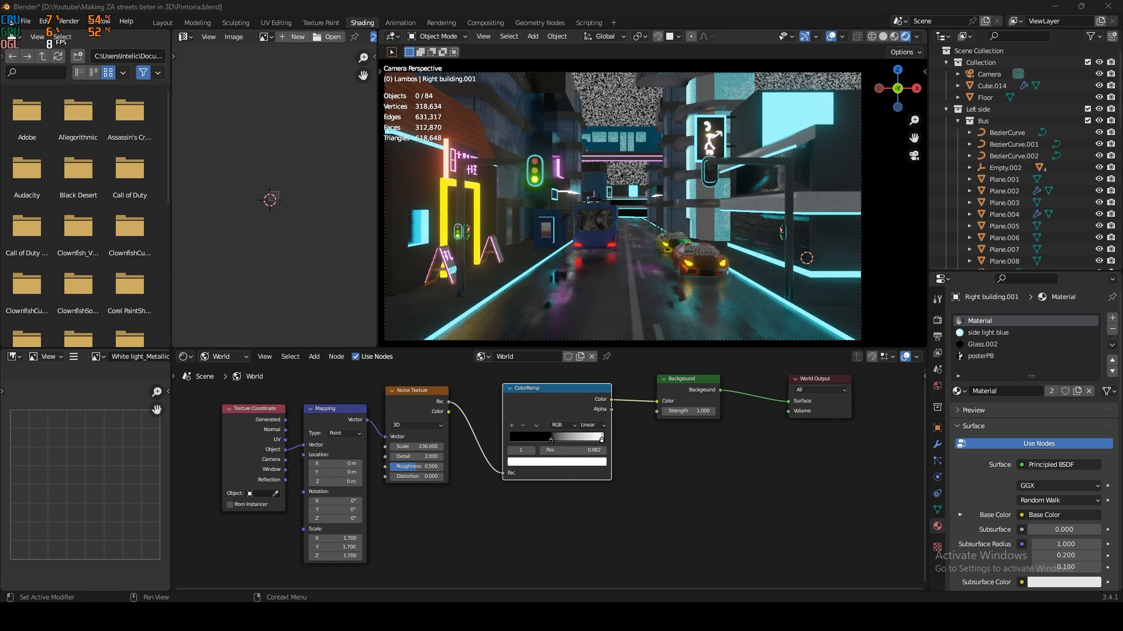
# Step: Set the Mapping node's scale to 1 on all axes, lower the Background strength to 0.4, and save the file
pyautogui.scroll(2, 542, 488)
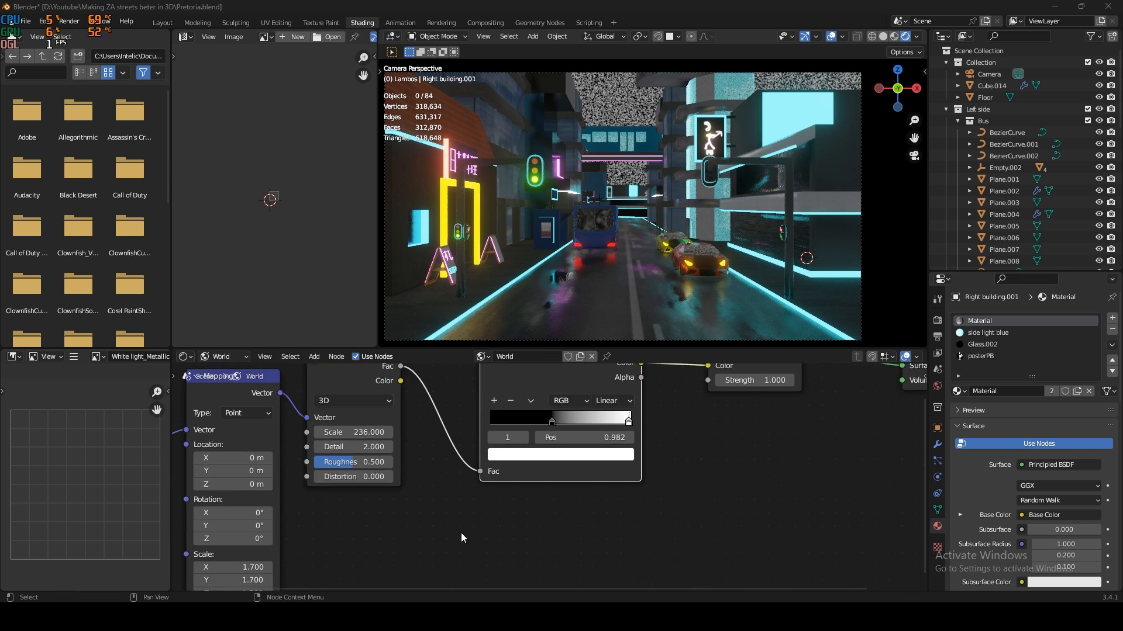
pyautogui.moveTo(461, 532); pyautogui.dragTo(583, 486, button='middle')
pyautogui.moveTo(364, 521); pyautogui.dragTo(364, 548)
pyautogui.write('1')
pyautogui.press('Return')
pyautogui.scroll(-1, 535, 441)
pyautogui.moveTo(534, 441); pyautogui.dragTo(479, 468, button='middle')
pyautogui.hotkey('ctrl', 's')
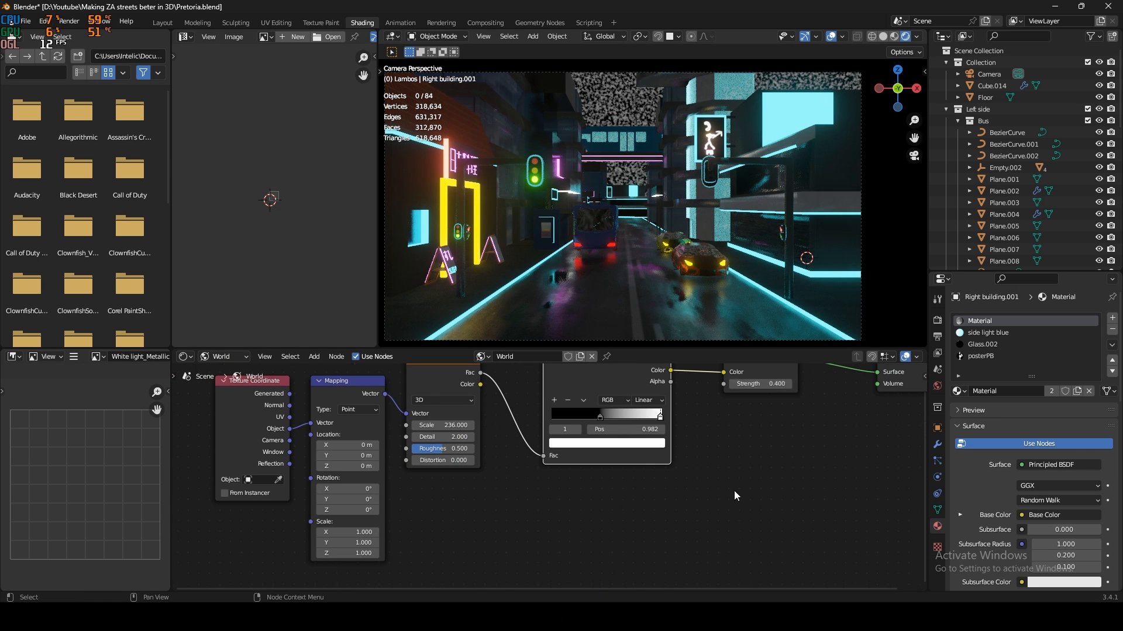
# Step: Move the world ColorRamp's white stop to position 1.000 and save the file
pyautogui.scroll(2, 585, 410)
pyautogui.scroll(-3, 671, 269)
pyautogui.scroll(2, 673, 269)
pyautogui.moveTo(687, 419); pyautogui.dragTo(695, 419)
pyautogui.moveTo(479, 509); pyautogui.dragTo(679, 462, button='middle')
pyautogui.moveTo(459, 411); pyautogui.dragTo(468, 411)
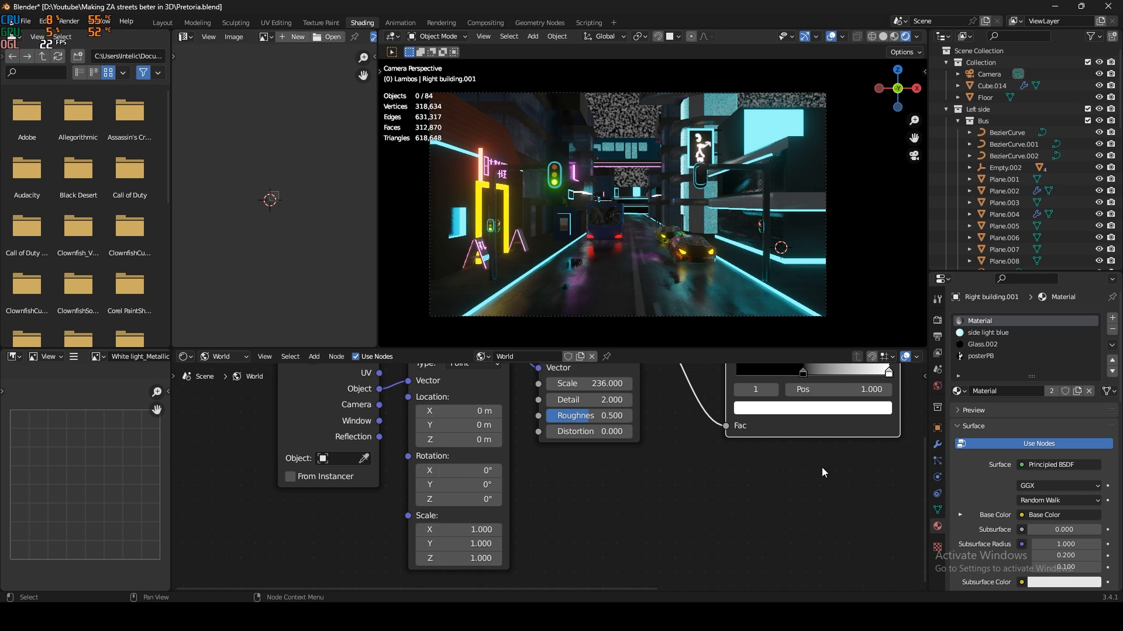
pyautogui.scroll(2, 822, 473)
pyautogui.moveTo(822, 472); pyautogui.dragTo(698, 537, button='middle')
pyautogui.hotkey('ctrl', 's')
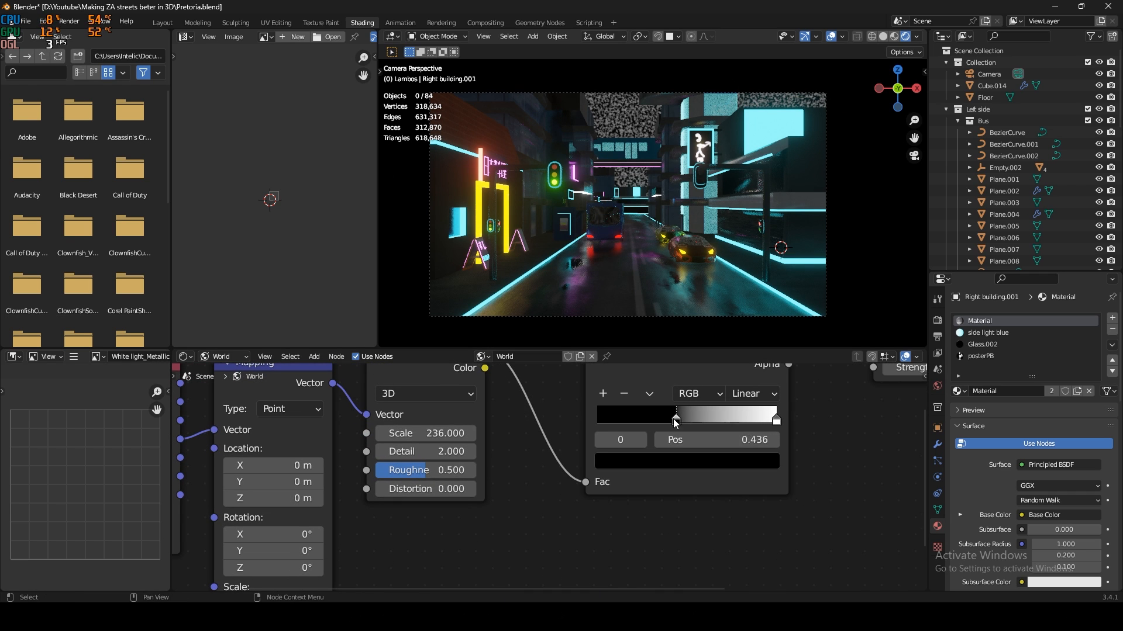
# Step: Move the world ColorRamp's black stop to position 0.677 to thin the noise into stars
pyautogui.moveTo(676, 421); pyautogui.dragTo(718, 422)
pyautogui.scroll(1, 673, 257)
pyautogui.scroll(-2, 865, 431)
# Step: Raise the world Background strength to 11.5 and widen the 3D viewport
pyautogui.moveTo(865, 431); pyautogui.dragTo(738, 461, button='middle')
pyautogui.moveTo(789, 407); pyautogui.dragTo(815, 407)
pyautogui.moveTo(380, 345); pyautogui.dragTo(328, 327)
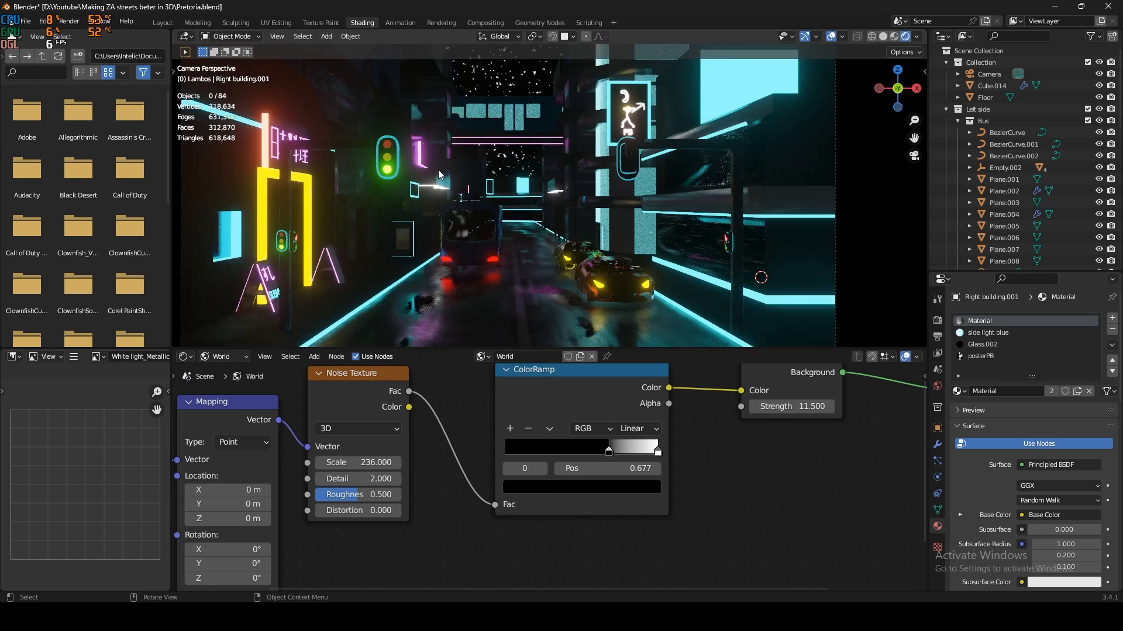
# Step: Lower the world Background strength to 2.5 and save the file
pyautogui.scroll(-2, 439, 174)
pyautogui.moveTo(813, 407); pyautogui.dragTo(783, 407)
pyautogui.keyDown('ctrl'); pyautogui.scroll(-2, 642, 300); pyautogui.keyUp('ctrl')
pyautogui.hotkey('ctrl', 's')
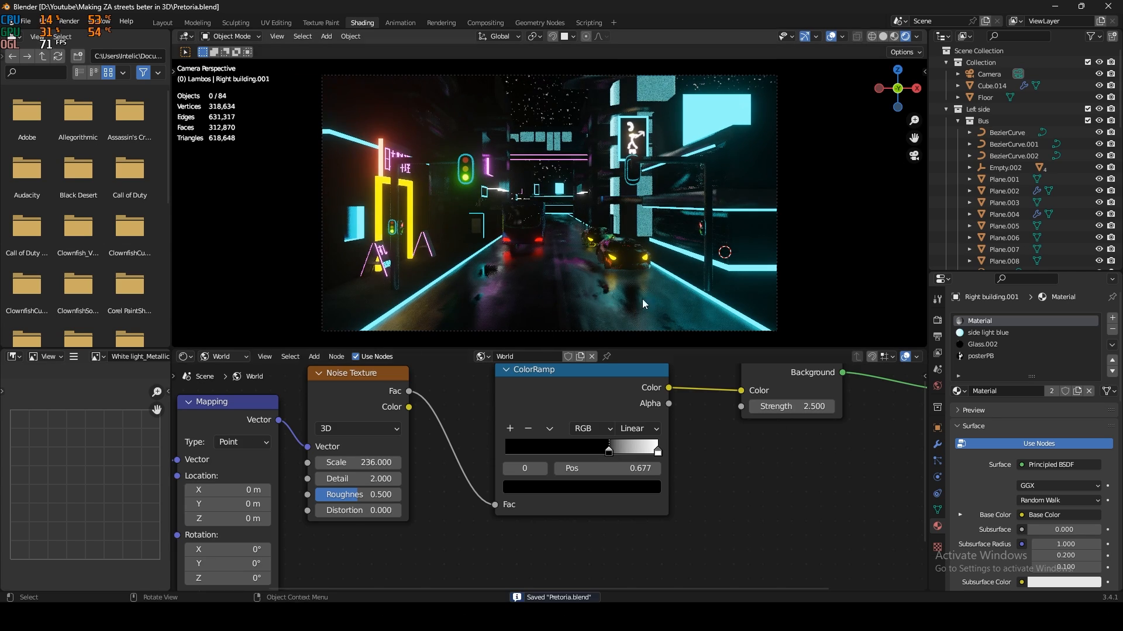
# Step: Raise the world Background strength to 58.5 to brighten the stars
pyautogui.scroll(-3, 778, 401)
pyautogui.moveTo(778, 400); pyautogui.dragTo(582, 421, button='middle')
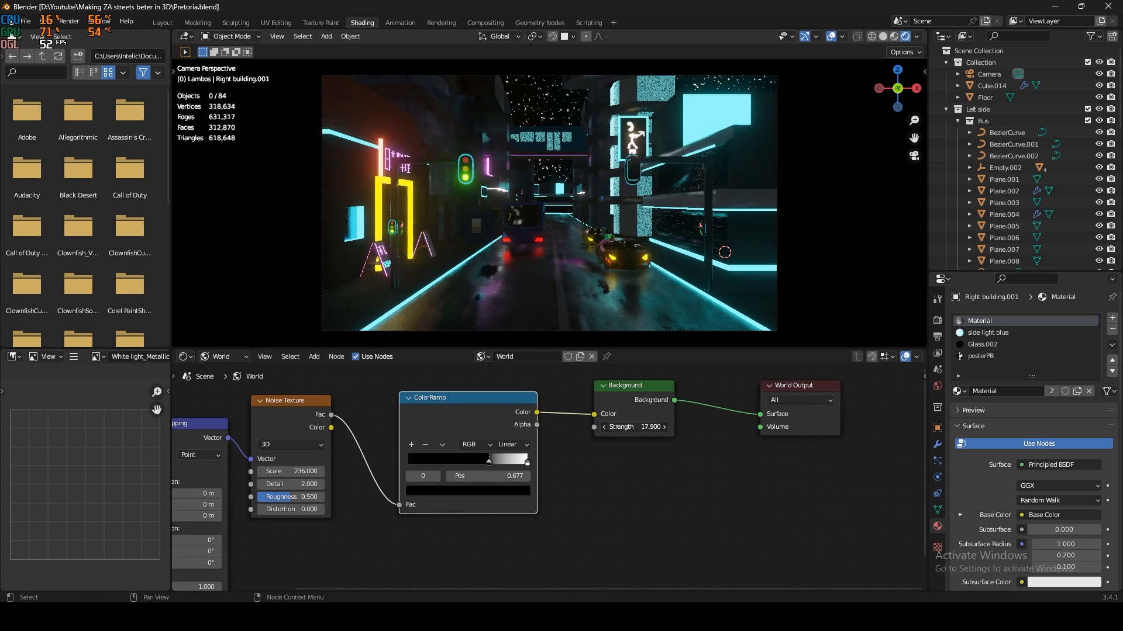
pyautogui.moveTo(638, 426); pyautogui.dragTo(604, 427)
pyautogui.keyDown('shift'); pyautogui.moveTo(549, 199); pyautogui.dragTo(572, 201, button='middle'); pyautogui.keyUp('shift')
# Step: Refine the star field with the ColorRamp's black stop at 0.695 and a Mapping scale of 0.4, saving the file
pyautogui.scroll(6, 491, 462)
pyautogui.moveTo(458, 453); pyautogui.dragTo(456, 453)
pyautogui.hotkey('ctrl', 's')
pyautogui.scroll(-5, 491, 427)
pyautogui.moveTo(247, 542); pyautogui.dragTo(492, 505, button='middle')
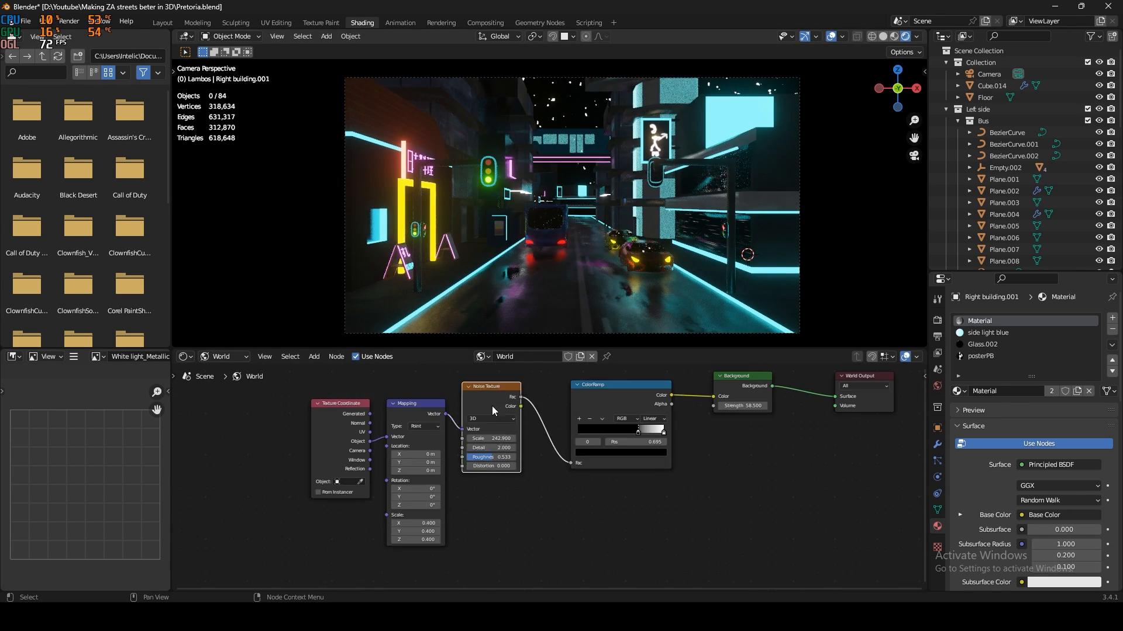
# Step: Remove the star-field nodes from the world shader, set the Background strength to 0.8 and save the file
pyautogui.scroll(3, 746, 410)
pyautogui.moveTo(746, 410); pyautogui.dragTo(695, 442, button='middle')
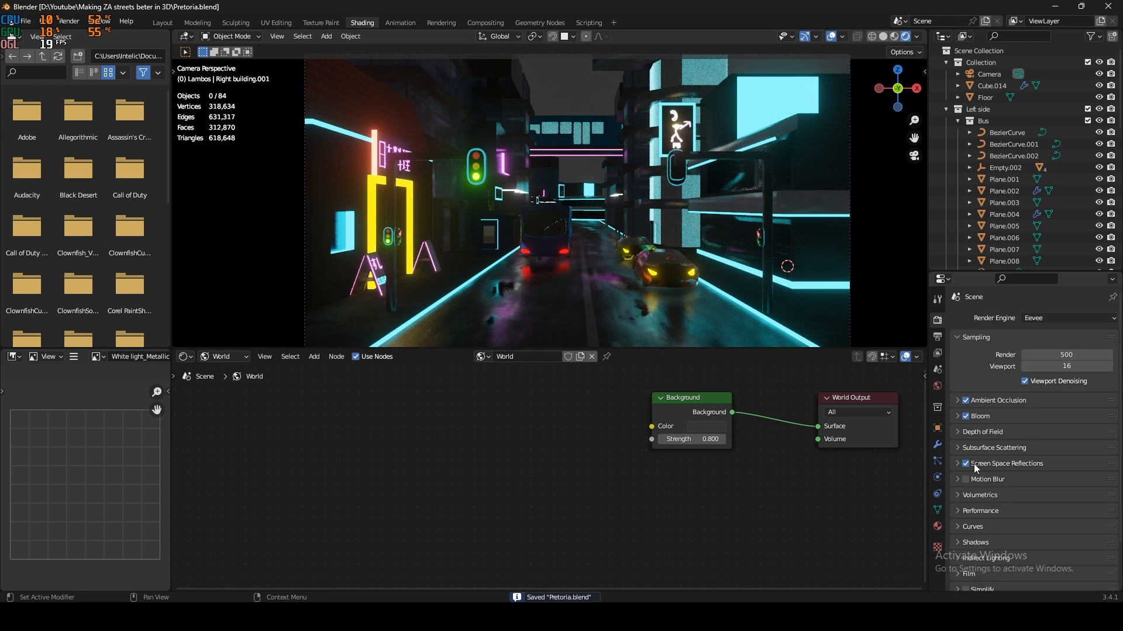
pyautogui.scroll(-3, 992, 527)
pyautogui.scroll(4, 1023, 508)
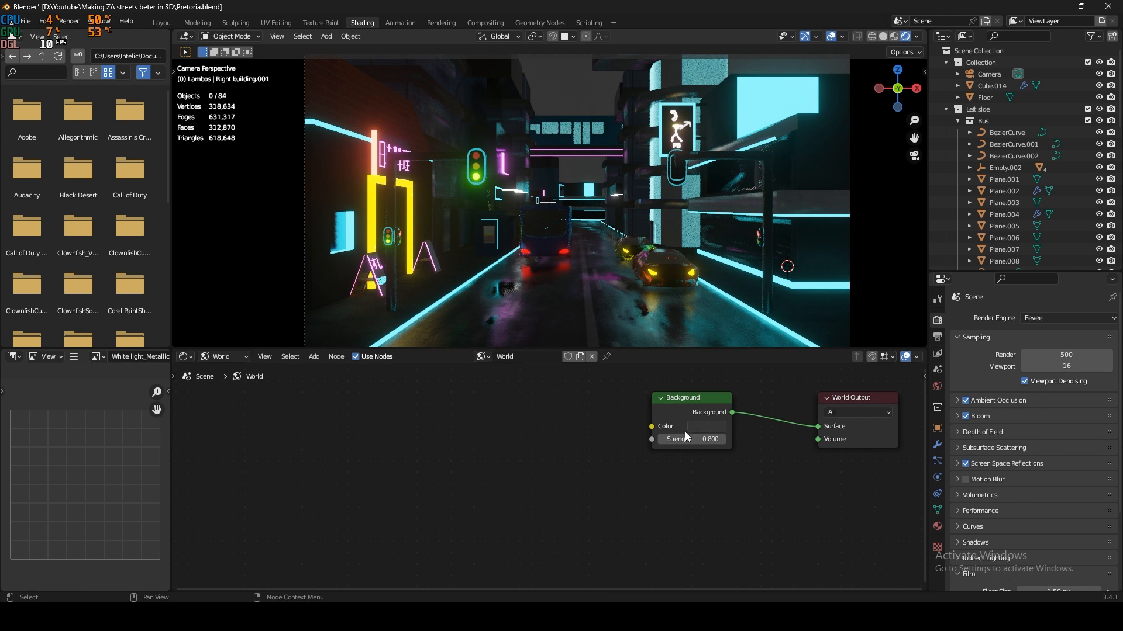
# Step: Undo the world background colour change, set the Background strength to 1.9 and save the file
pyautogui.click(706, 426)
pyautogui.hotkey('ctrl', 'z')
pyautogui.scroll(-1, 585, 234)
pyautogui.keyDown('shift'); pyautogui.moveTo(585, 234); pyautogui.dragTo(578, 233, button='middle'); pyautogui.keyUp('shift')
pyautogui.hotkey('ctrl', 's')
pyautogui.click(535, 190)
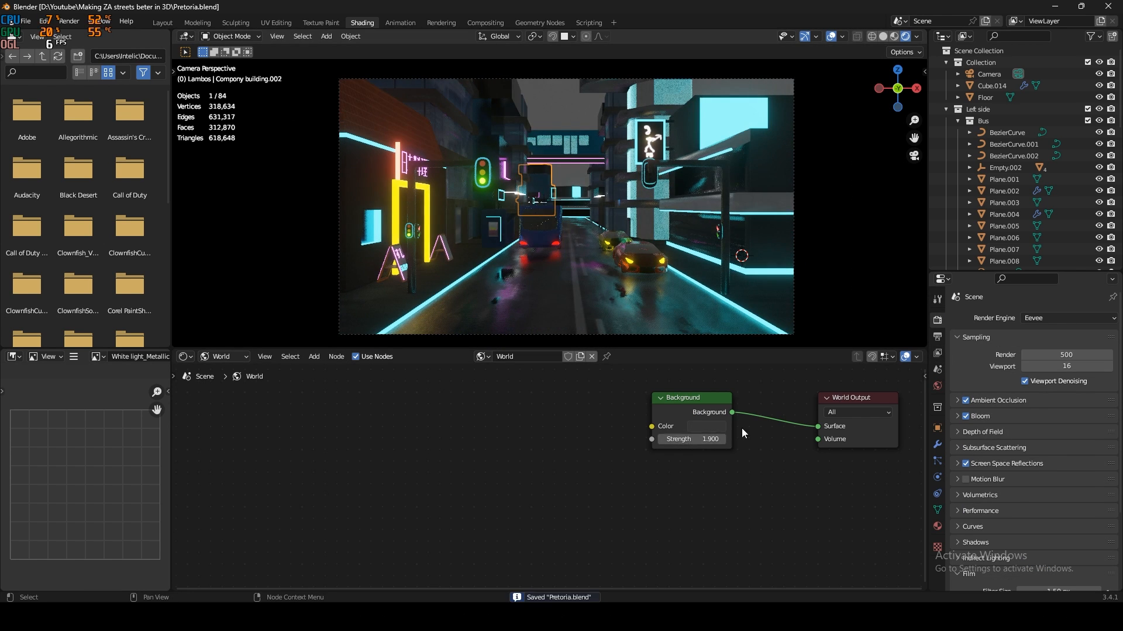
# Step: Add a backdrop plane behind the street, rotated 90° about X and scaled to 80.051 by 33.201, and show its material settings
pyautogui.click(163, 23)
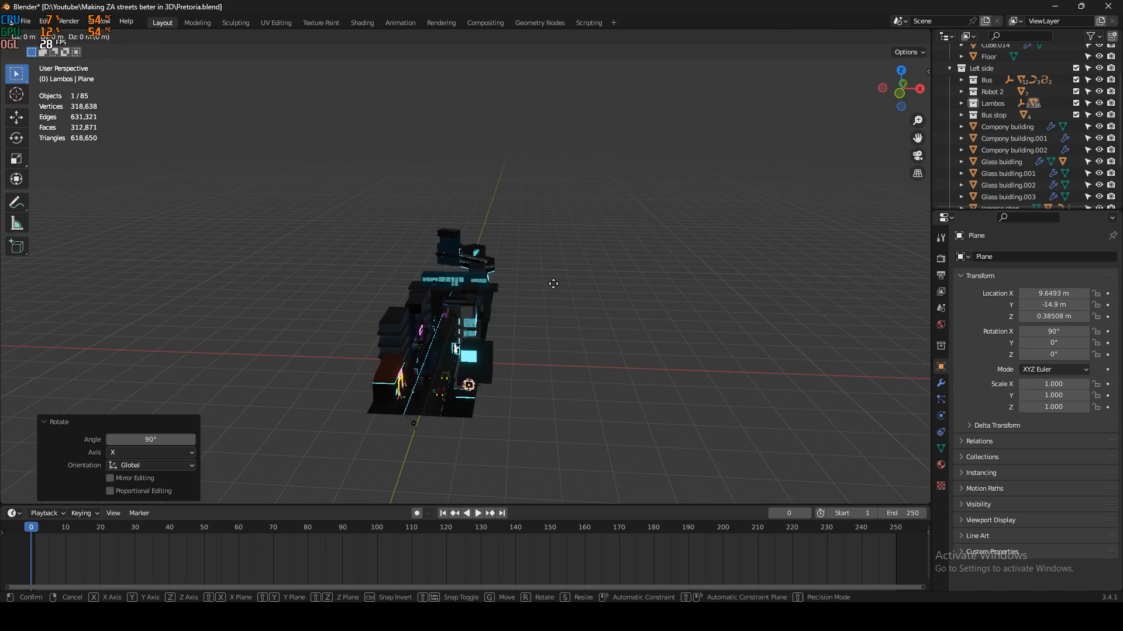
pyautogui.press('KP_0')
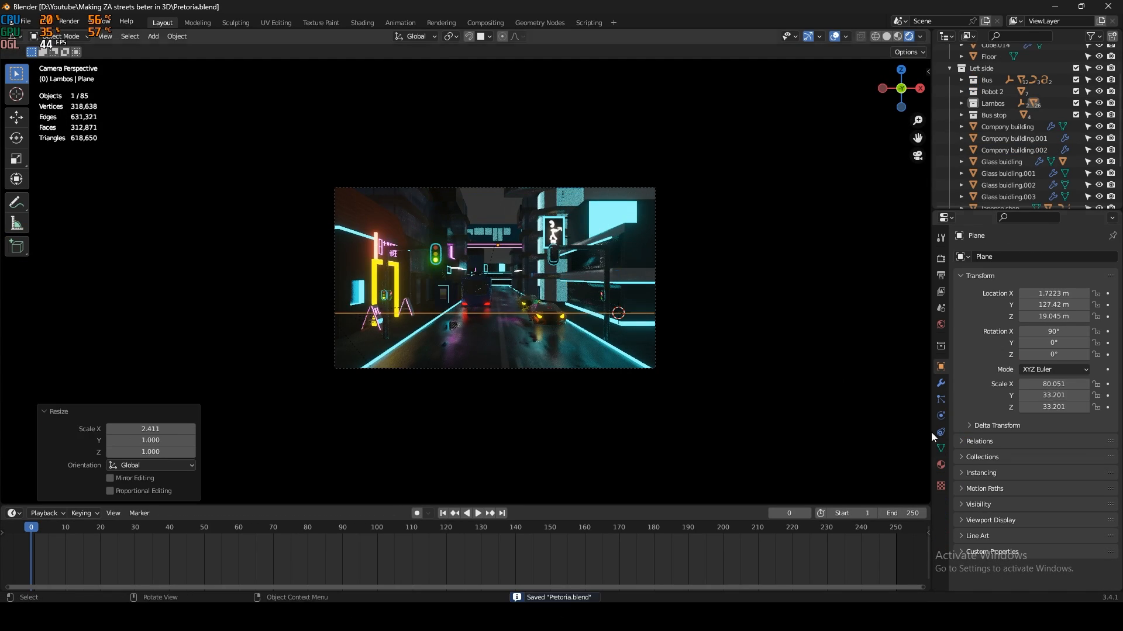
pyautogui.click(940, 465)
# Step: Replace the side light blue material on Right building.001 with Orange glow and save the file
pyautogui.click(778, 143)
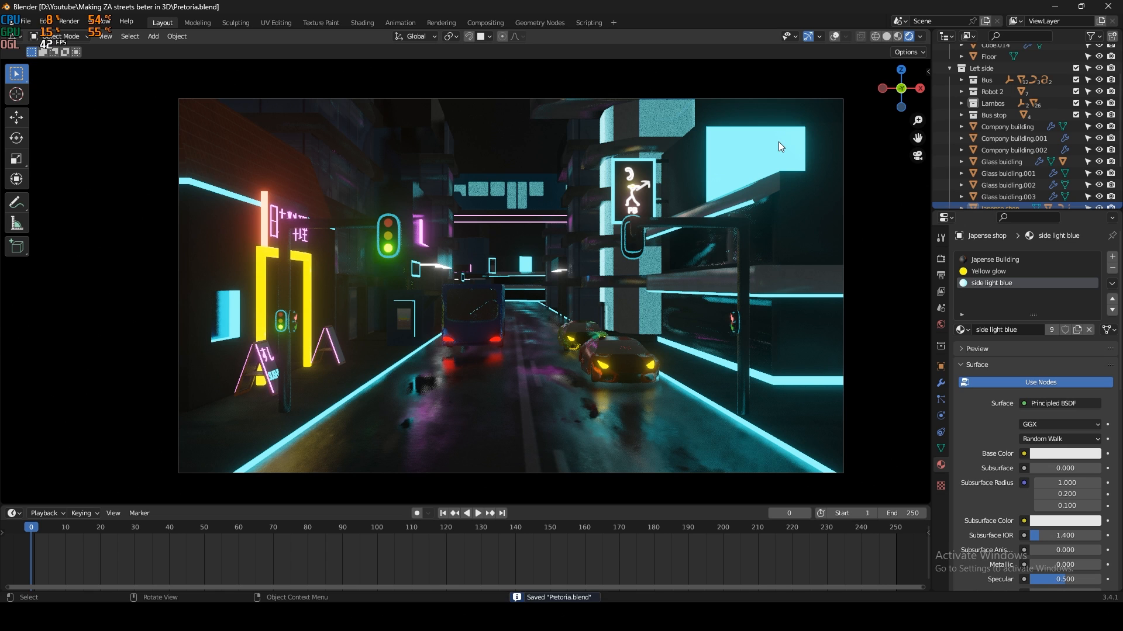
pyautogui.click(777, 141)
pyautogui.click(961, 329)
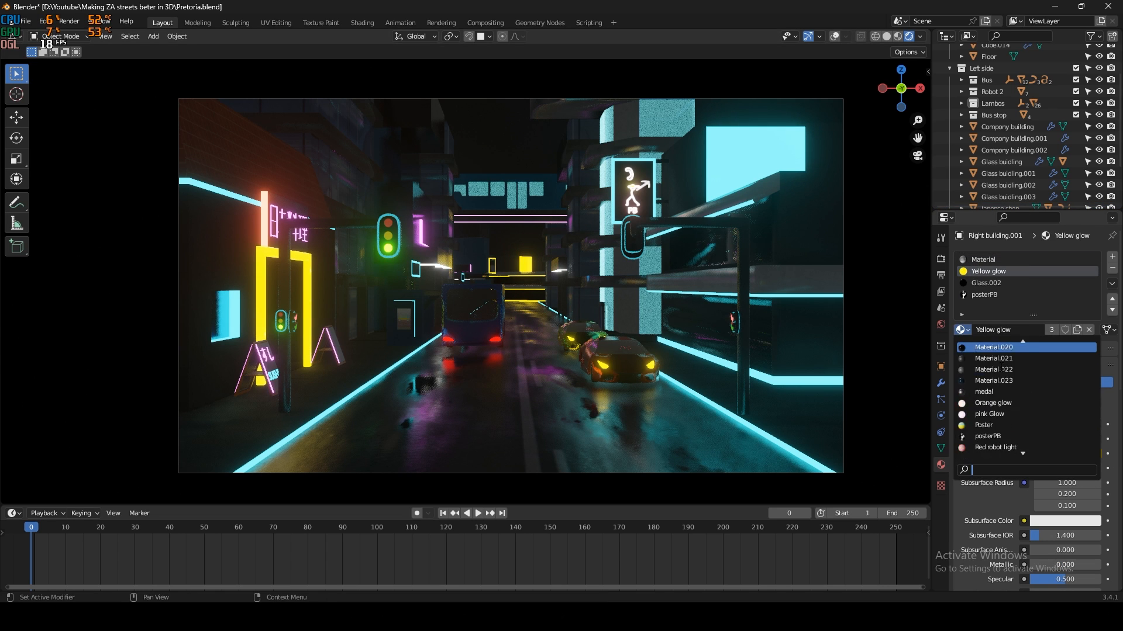
pyautogui.click(993, 403)
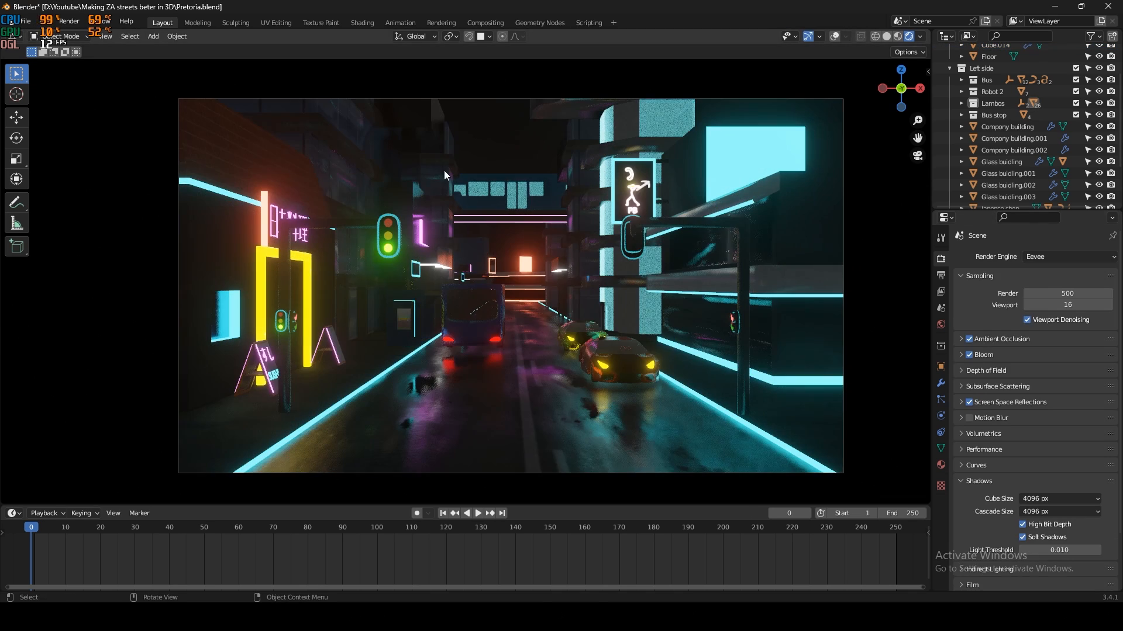
pyautogui.hotkey('ctrl', 's')
# Step: Display the glass building's Building material in the object shader nodes and save the file
pyautogui.click(363, 24)
pyautogui.click(228, 357)
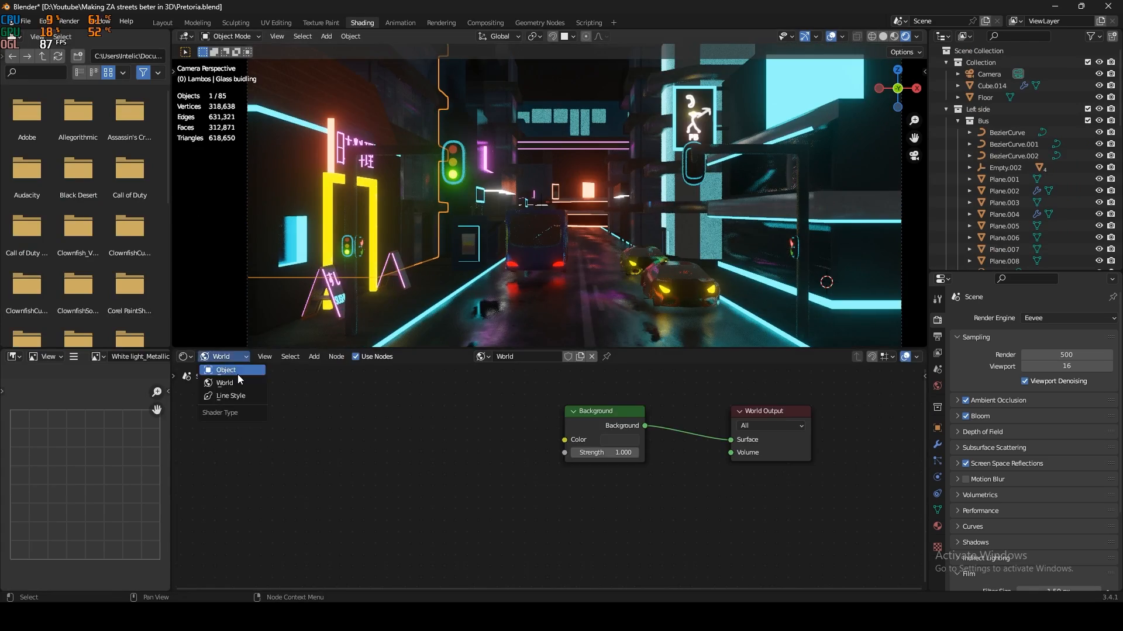
pyautogui.click(237, 373)
pyautogui.moveTo(637, 576); pyautogui.dragTo(604, 374, button='middle')
pyautogui.click(629, 488)
pyautogui.hotkey('ctrl', 's')
pyautogui.click(937, 526)
pyautogui.click(988, 321)
# Step: Try a dark grey Emission colour with value 0.029 on the glass building's Building material, and darken it back to black
pyautogui.moveTo(588, 458); pyautogui.dragTo(625, 449, button='middle')
pyautogui.click(671, 478)
pyautogui.moveTo(739, 388); pyautogui.dragTo(739, 362)
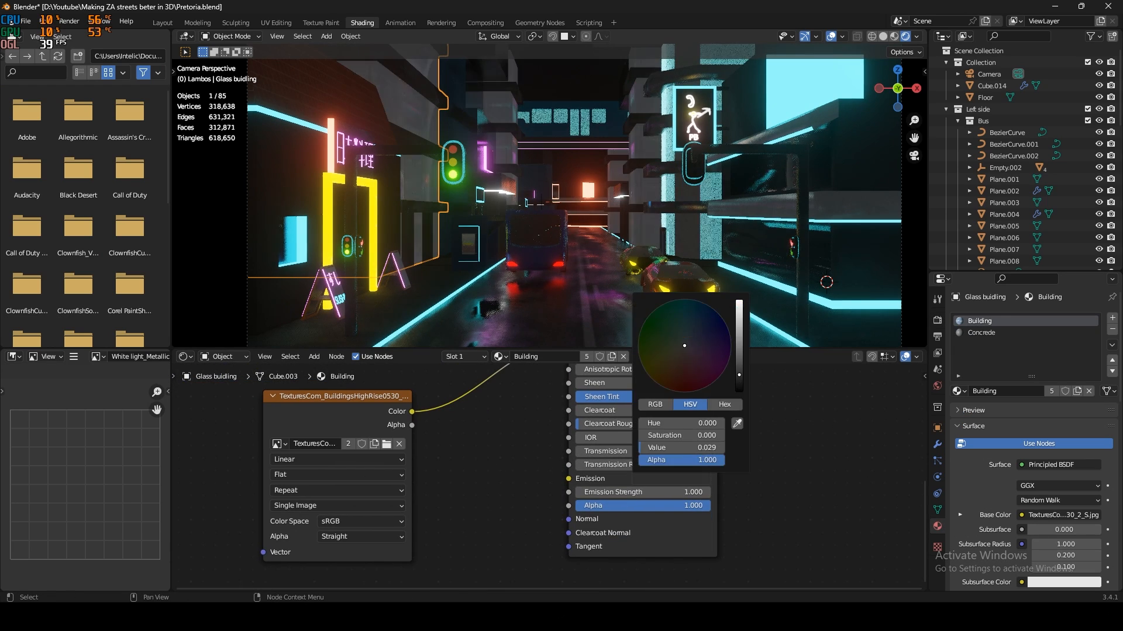
pyautogui.click(685, 303)
pyautogui.moveTo(638, 492); pyautogui.dragTo(675, 492)
pyautogui.click(671, 479)
pyautogui.moveTo(739, 361); pyautogui.dragTo(739, 376)
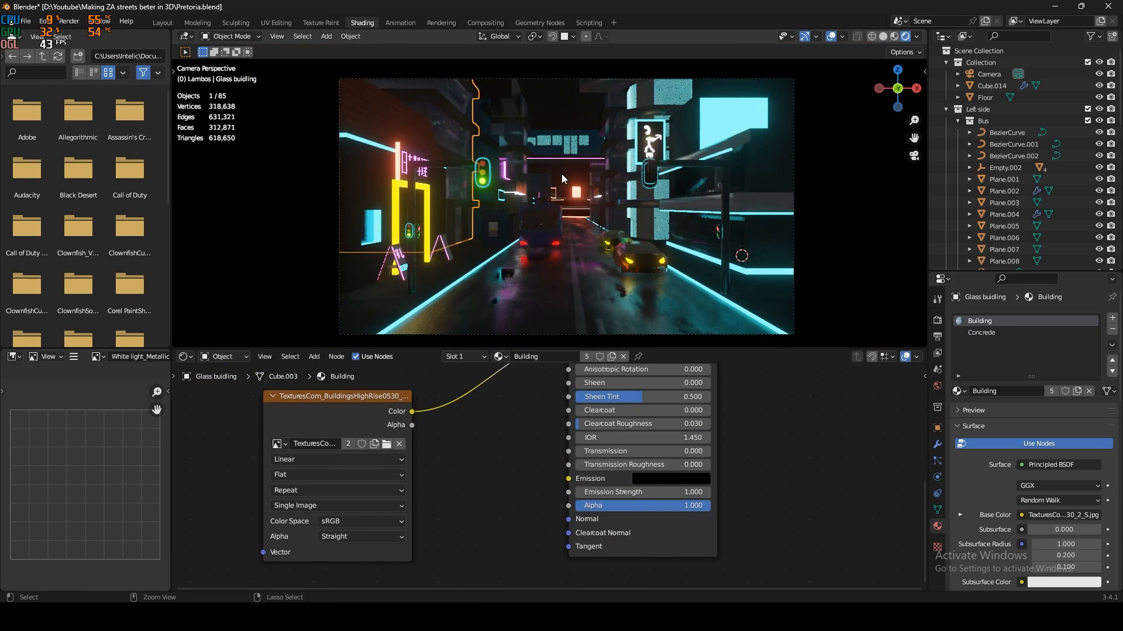
# Step: Select the sushi sandwich board's parts and its lettering on the pavement outside the Japanese shop
pyautogui.click(163, 24)
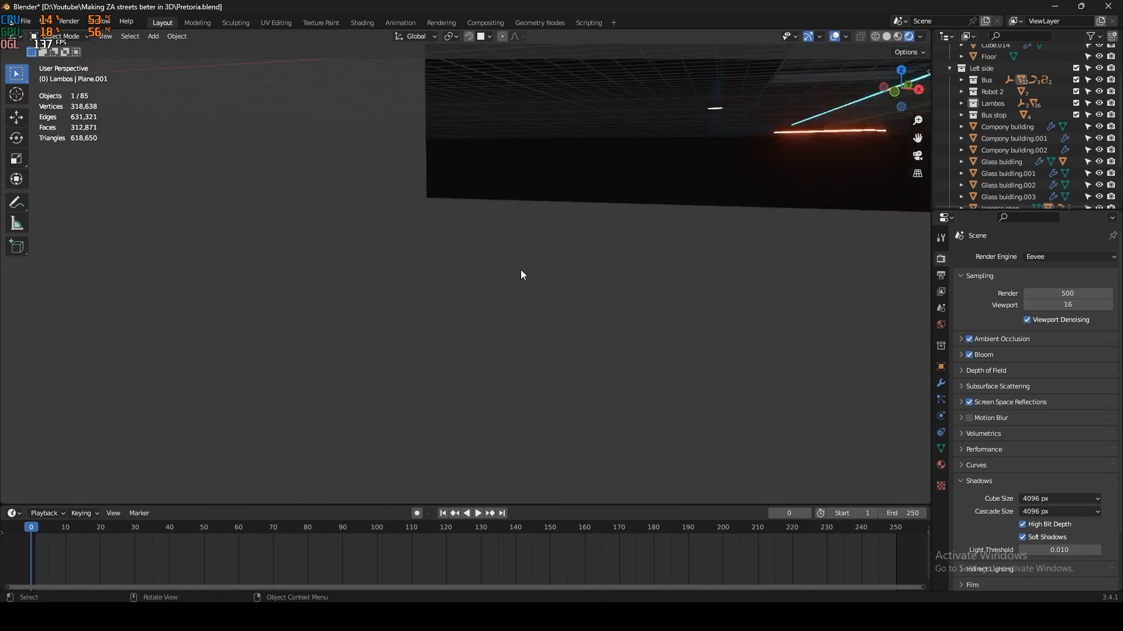
pyautogui.moveTo(521, 269); pyautogui.dragTo(364, 301, button='middle')
pyautogui.keyDown('shift'); pyautogui.click(364, 301); pyautogui.keyUp('shift')
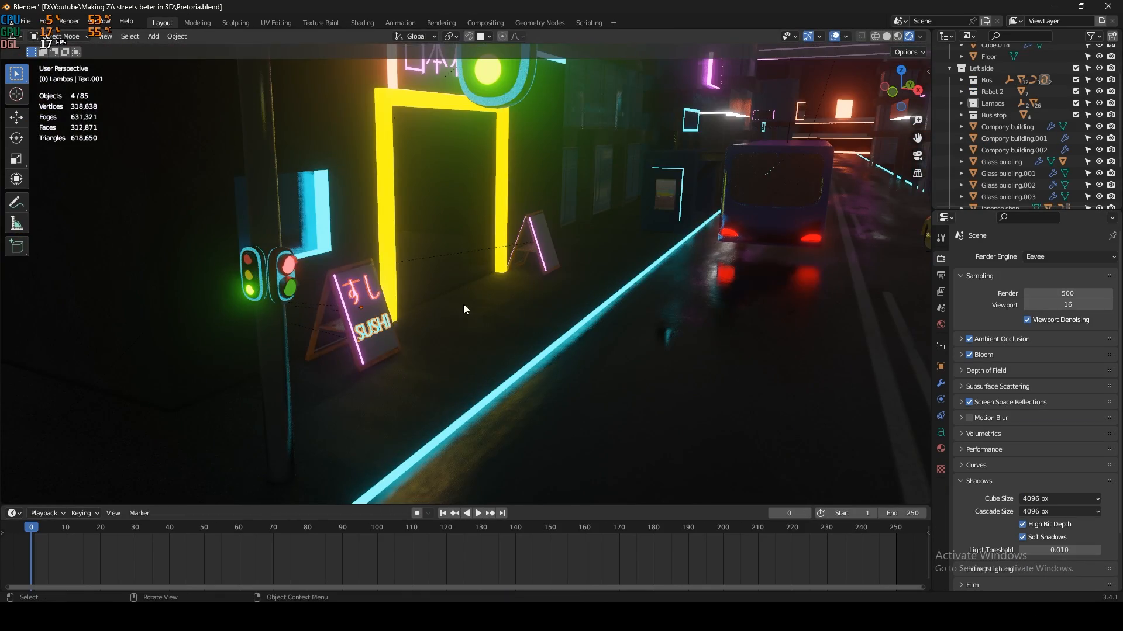